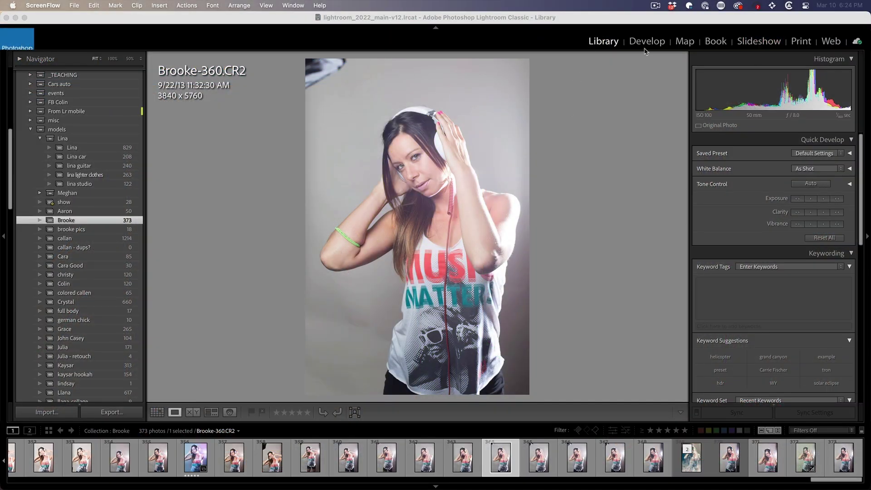
In Develop, create a People mask (Mask 1) covering the entire Person 1.
left_click(652, 47)
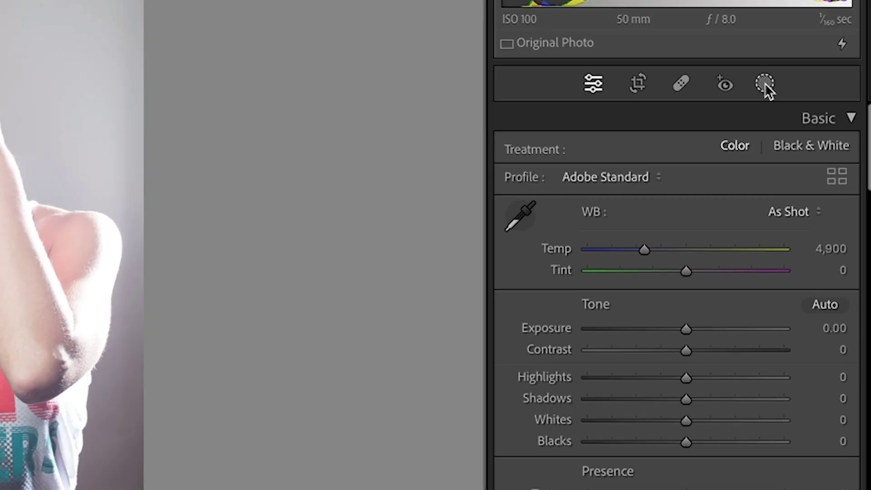
left_click(813, 145)
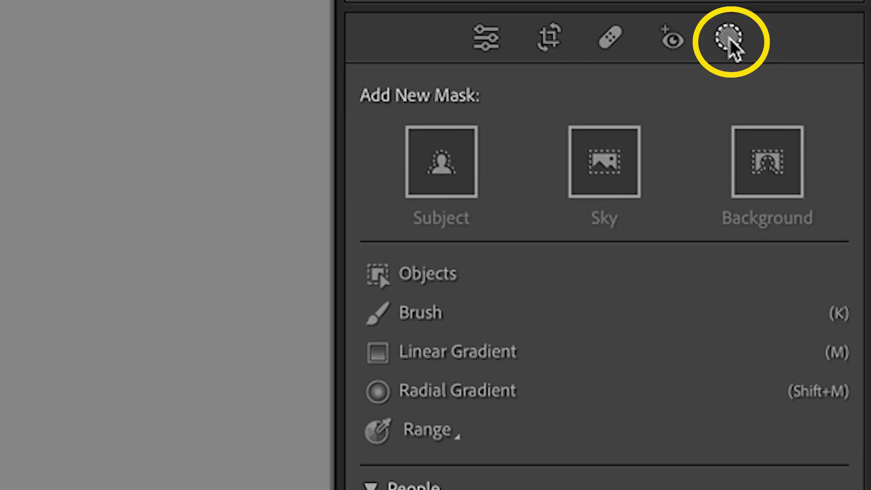
left_click(420, 392)
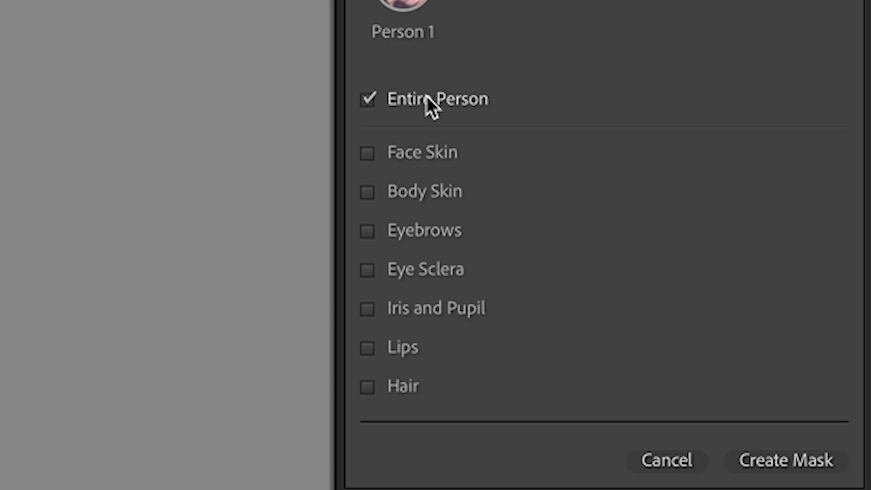
left_click(769, 460)
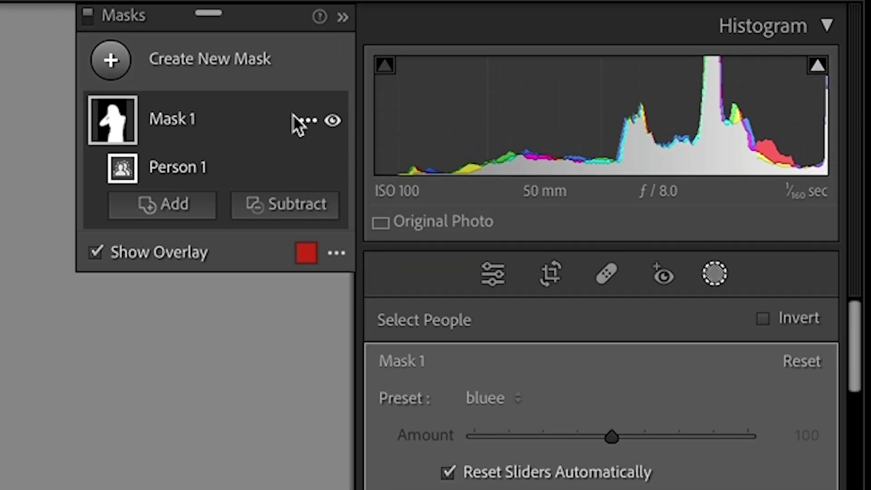
Invert Mask 1 to select the background, then intersect it with a Linear Gradient.
left_click(672, 91)
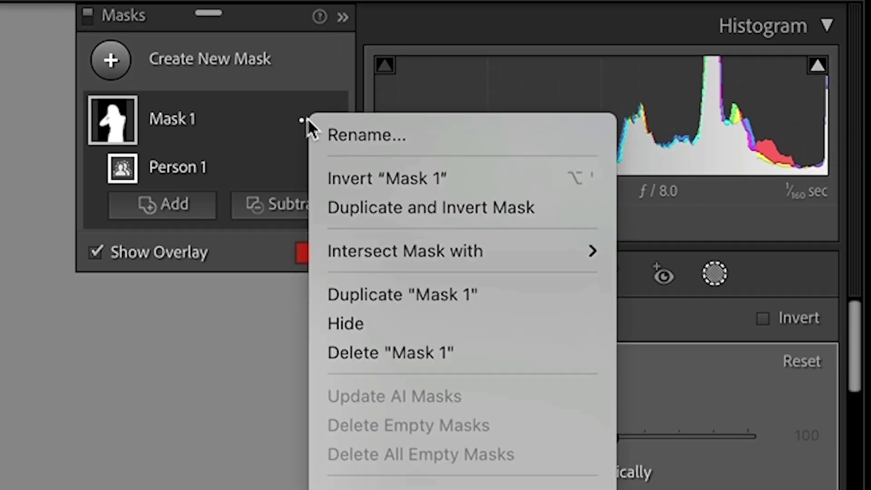
left_click(357, 168)
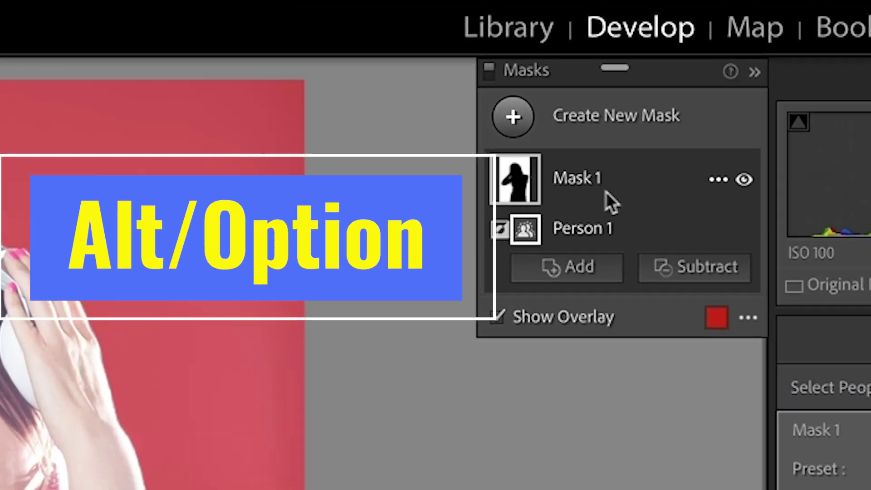
key("alt")
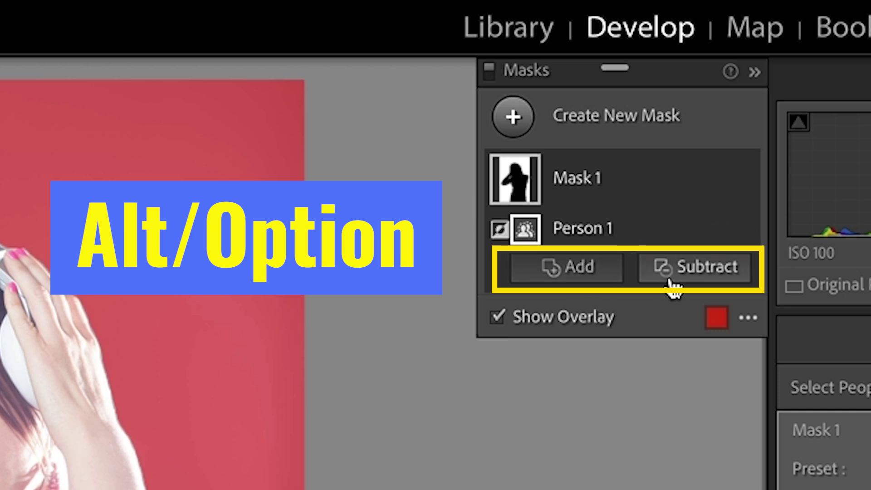
key("alt")
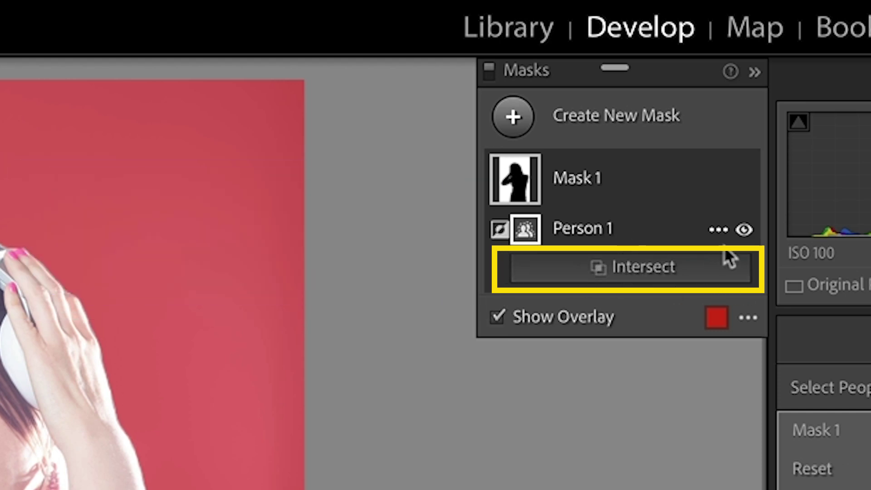
left_click(635, 271, "alt")
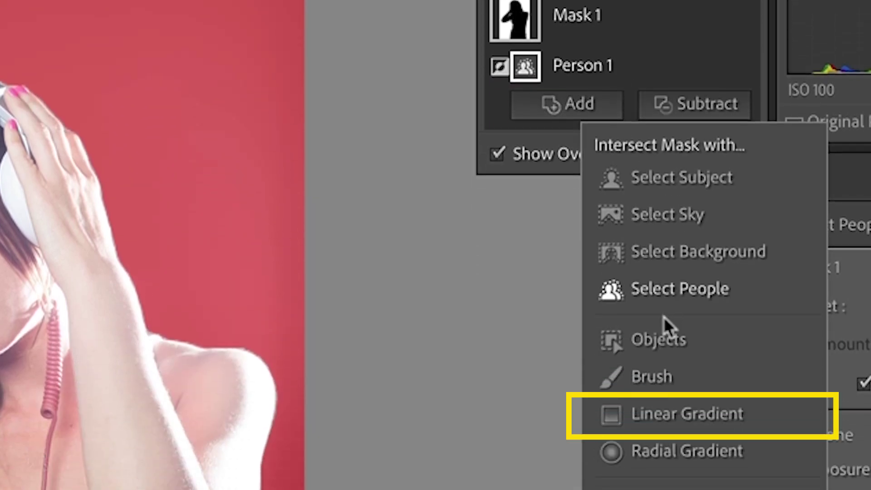
left_click(669, 413)
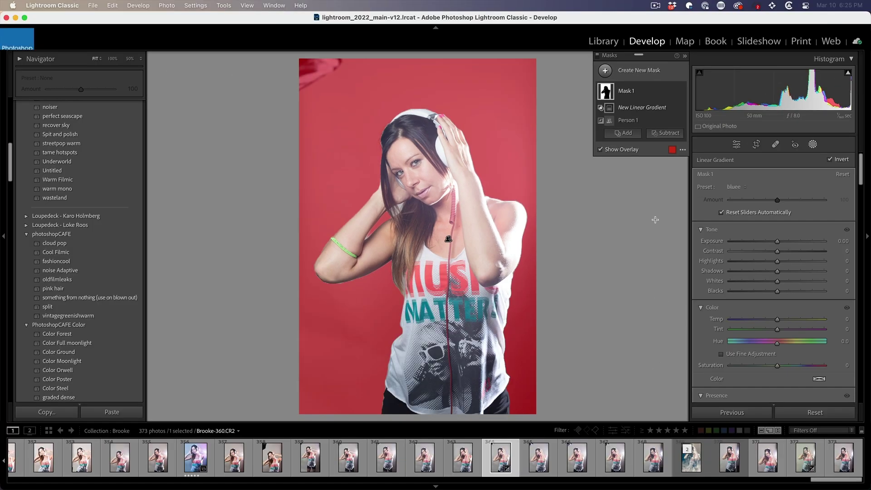
Draw the gradient diagonally, set Temp near -92, raise Exposure to 0.42, and rotate it.
left_click_drag(533, 127, 324, 239)
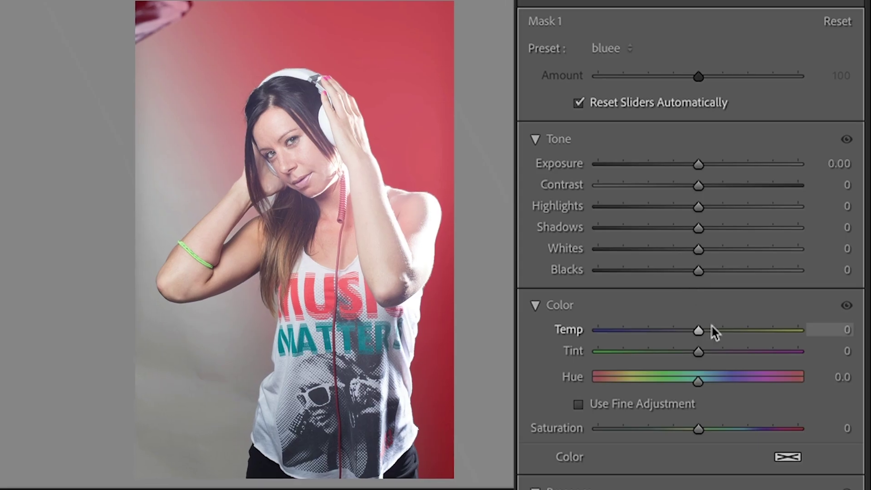
left_click_drag(698, 329, 668, 331)
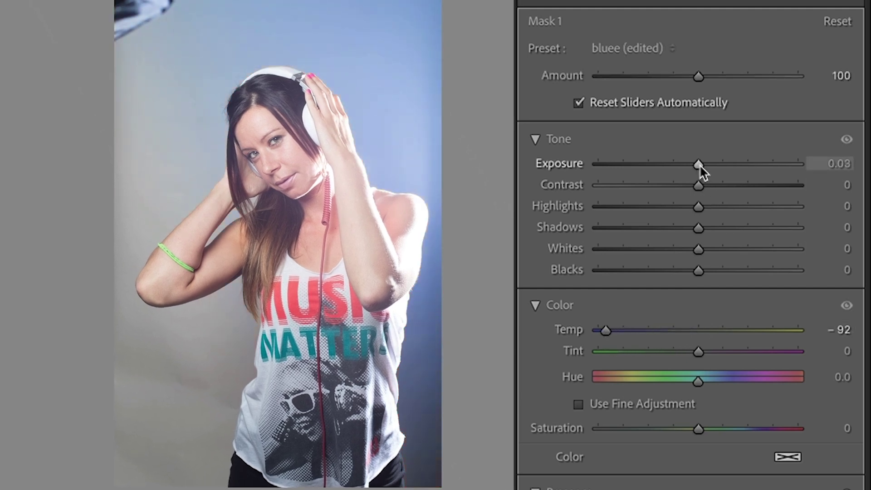
left_click_drag(699, 164, 707, 163)
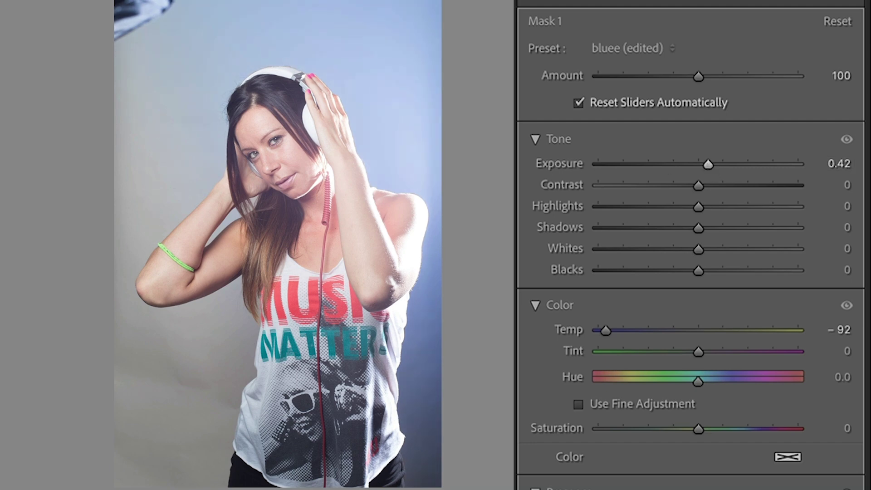
left_click_drag(238, 193, 246, 155)
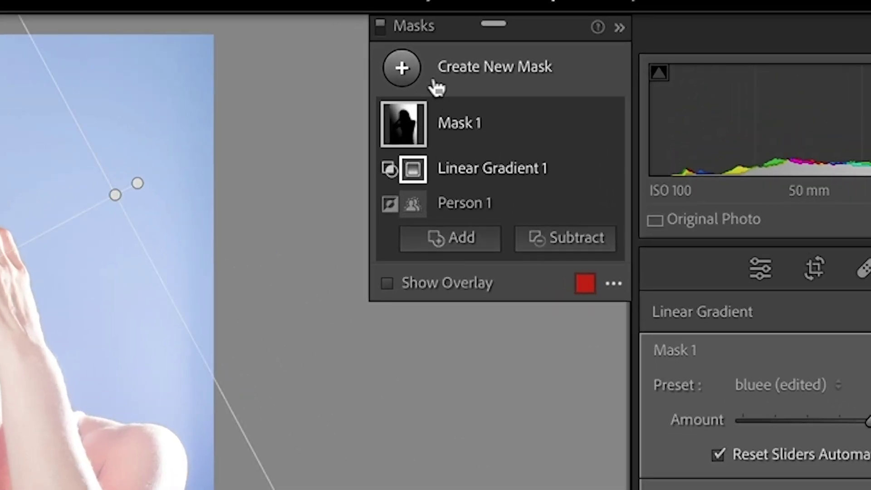
Add a small radial gradient Mask 2 beside her raised hand with Exposure pushed to maximum.
left_click(406, 68)
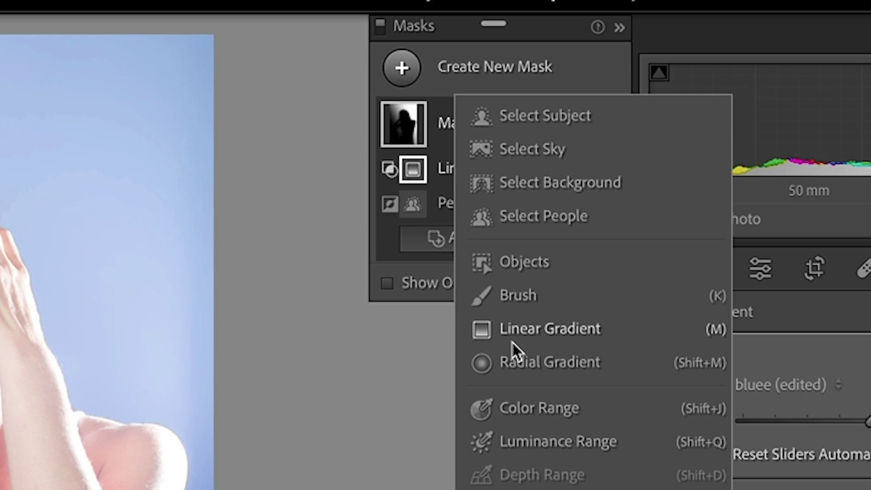
left_click(516, 361)
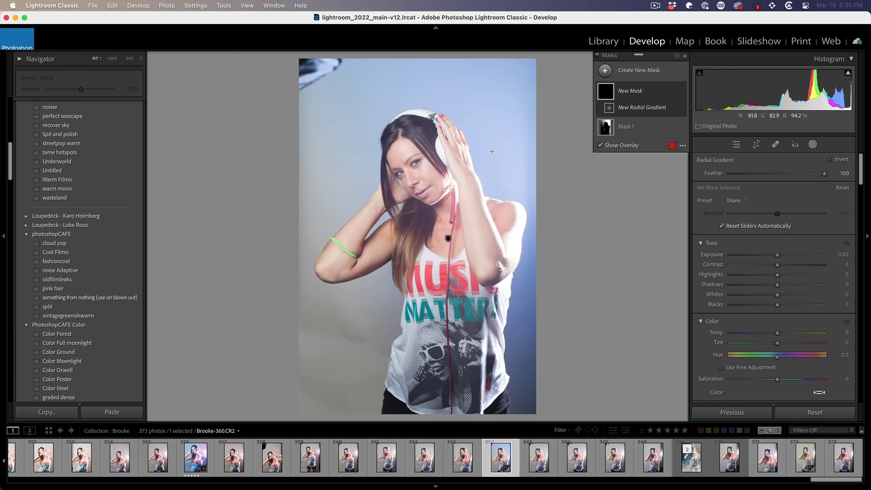
left_click_drag(81, 313, 99, 327)
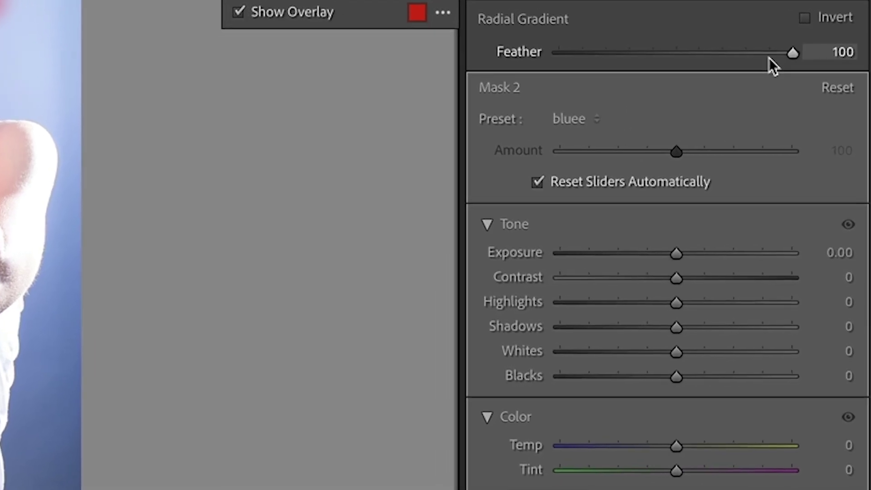
left_click_drag(677, 259, 714, 252)
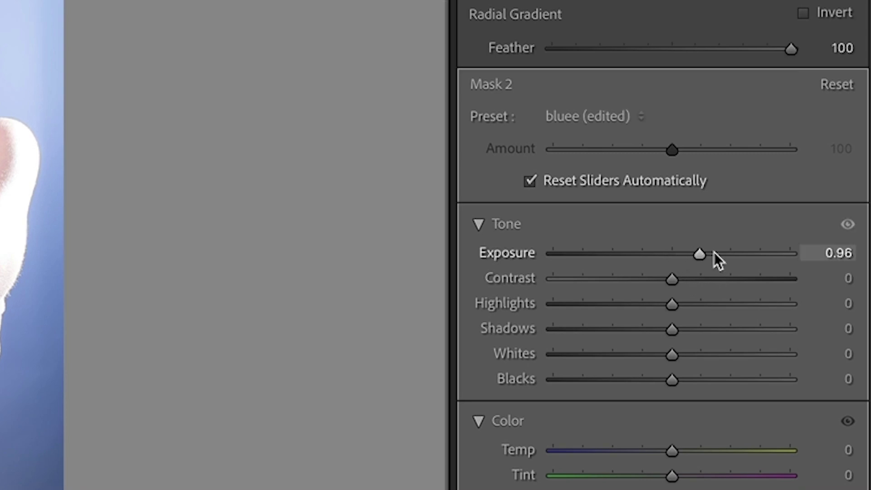
left_click_drag(774, 253, 791, 249)
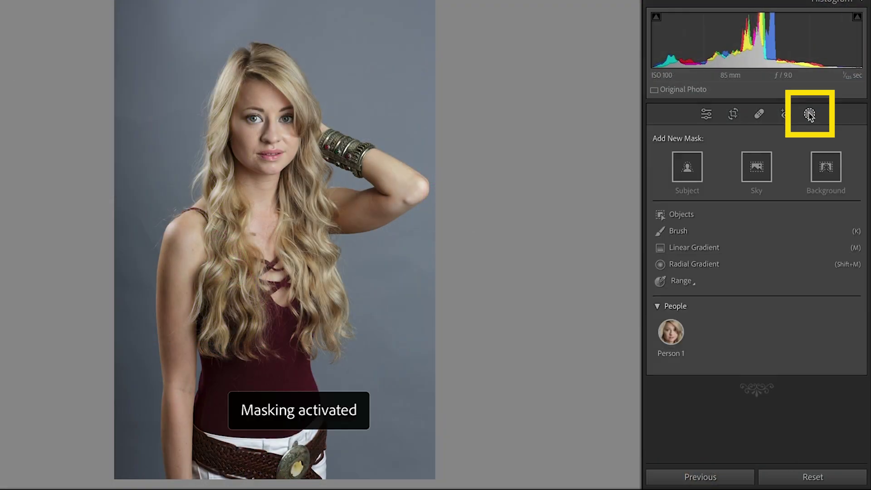
Create a Hair-only mask for Person 1 and set its Hue to -104.6 for purple hair.
left_click(671, 336)
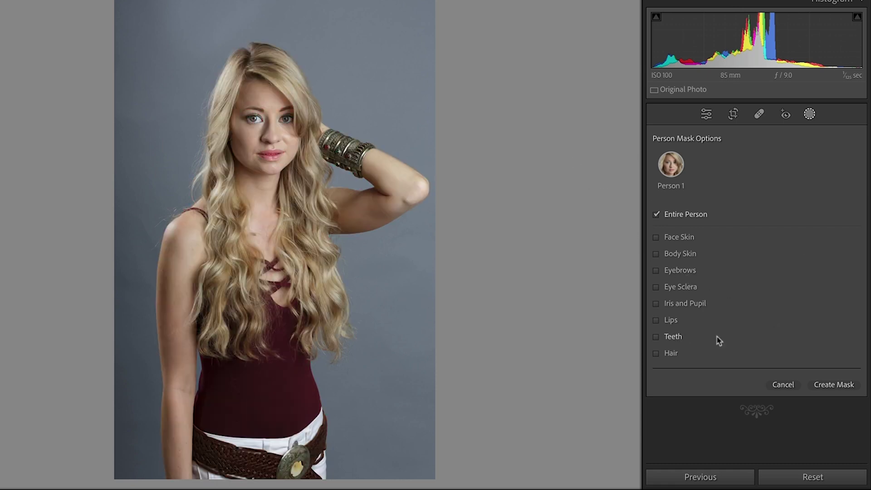
left_click(660, 355)
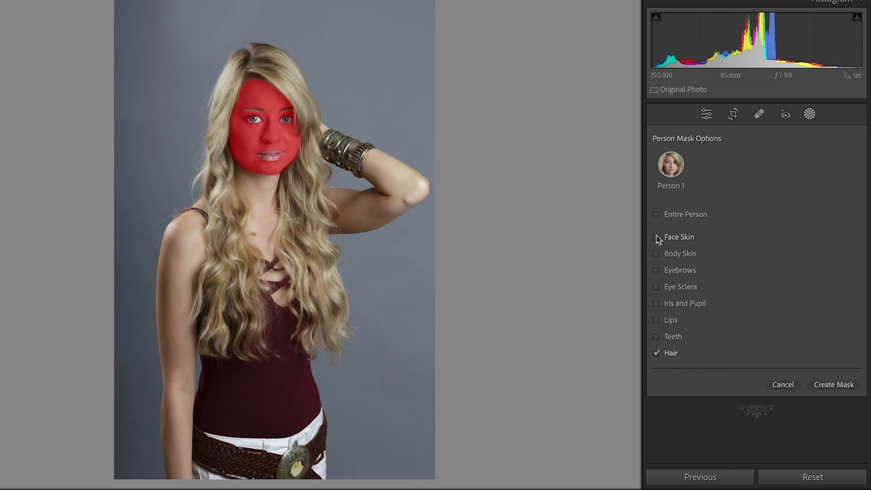
left_click(656, 237)
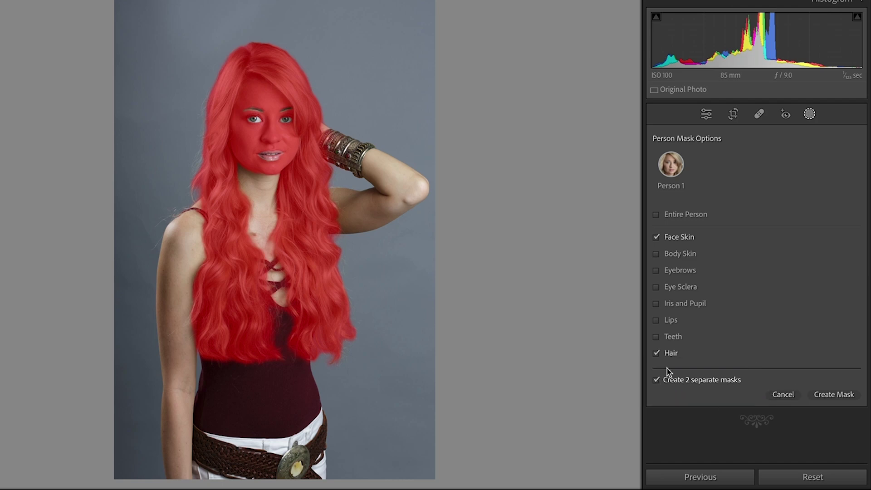
left_click(656, 237)
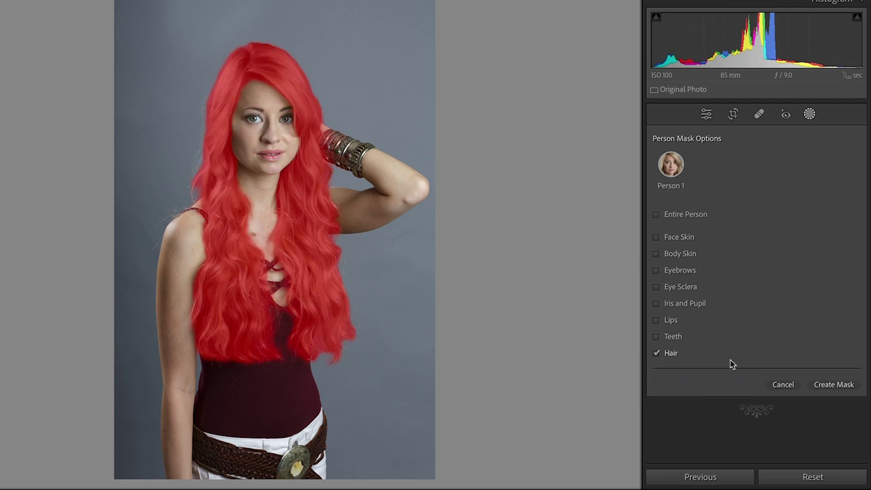
left_click(834, 385)
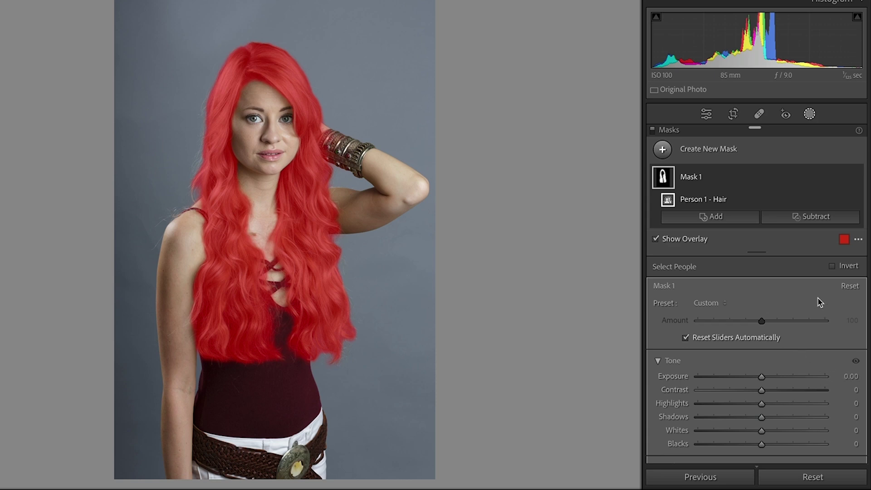
scroll(757, 362, "down", 5)
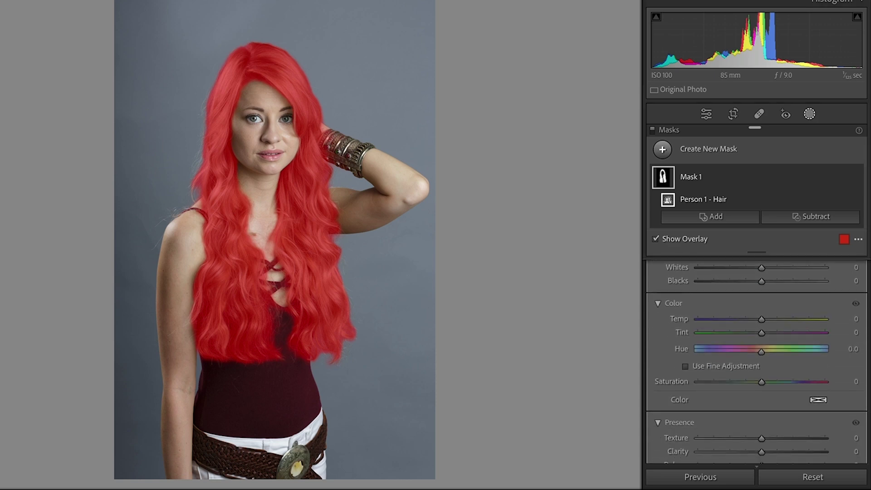
left_click_drag(762, 352, 733, 352)
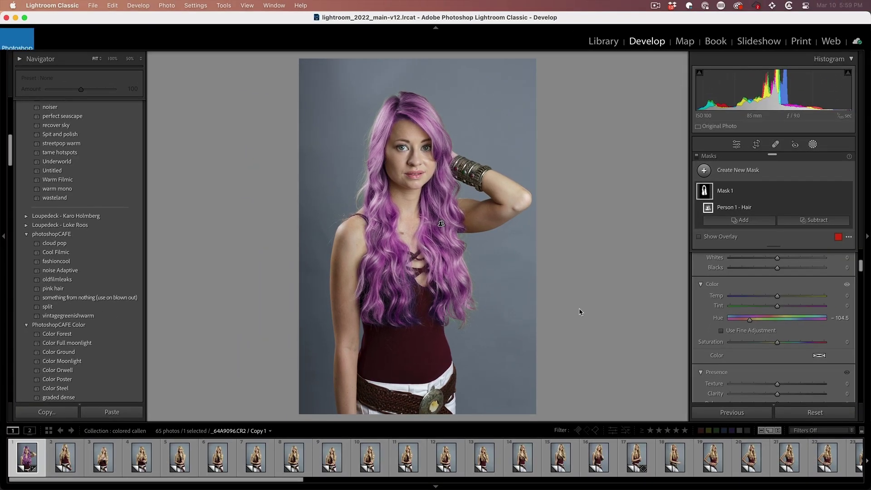
Select photos 1–15 in the Library grid and sync the Masking settings to them.
left_click(597, 45)
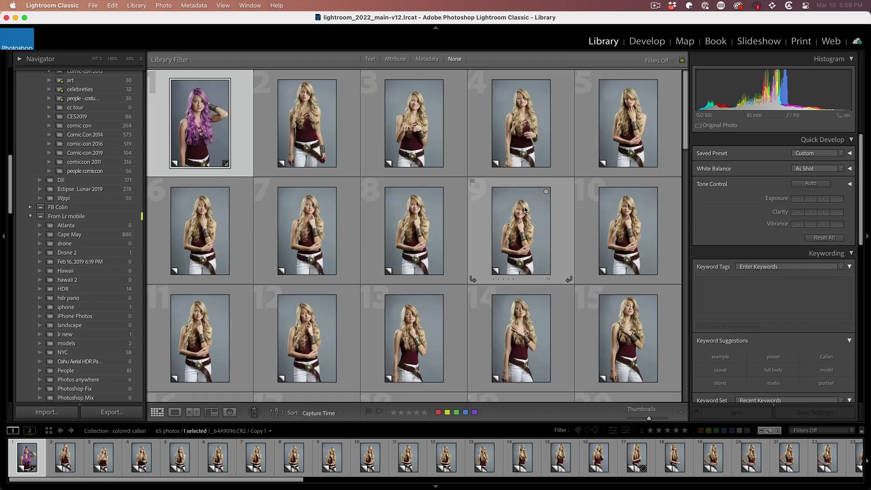
left_click(632, 339, "shift")
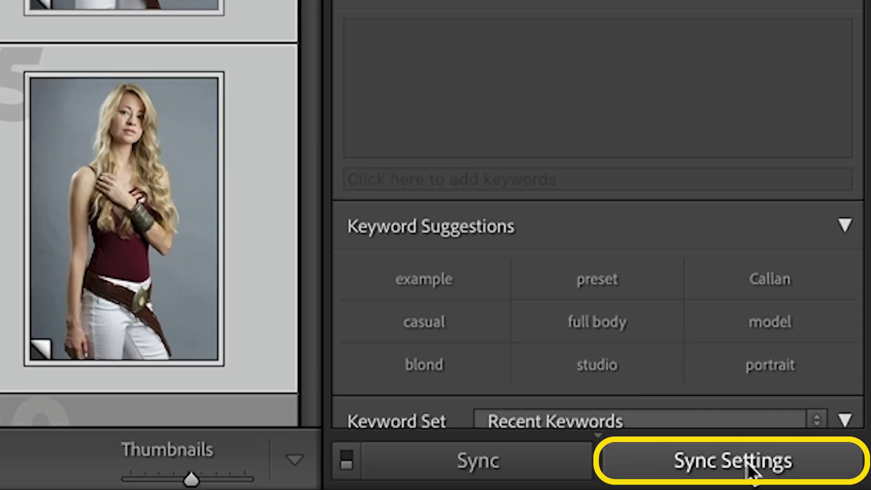
left_click(820, 413)
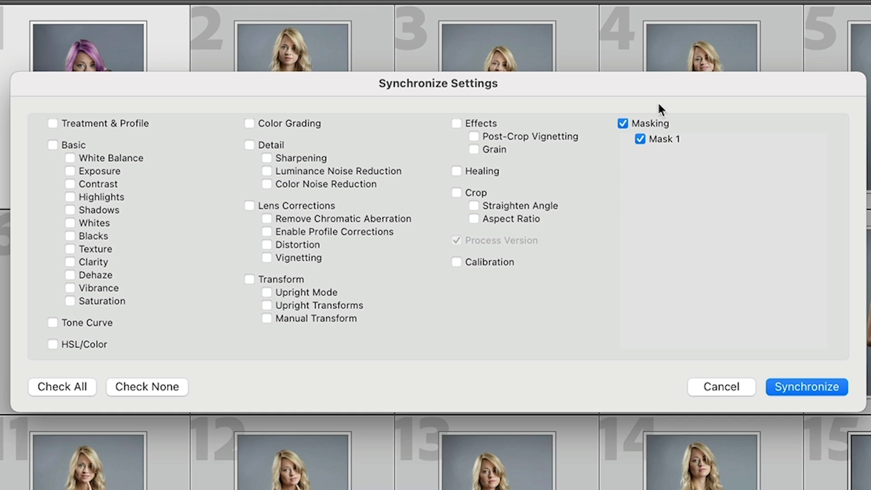
left_click(806, 387)
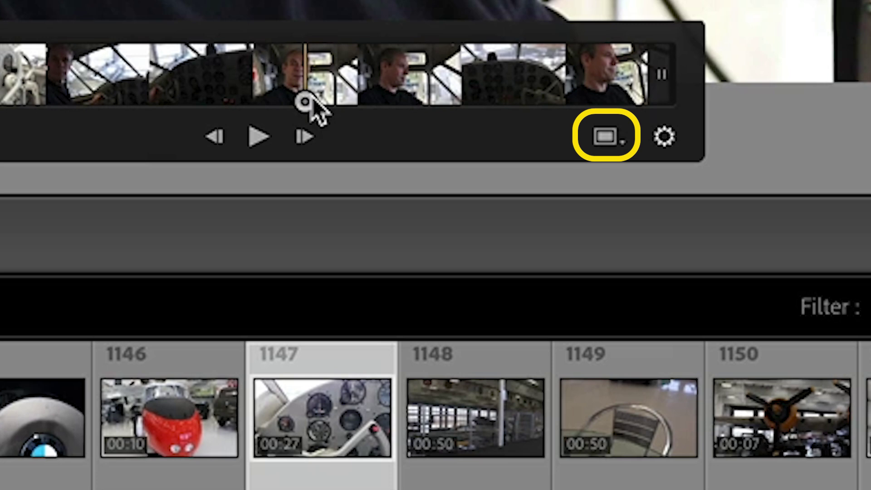
Capture the current cockpit video frame as a still and display the new still 1148.
left_click(606, 137)
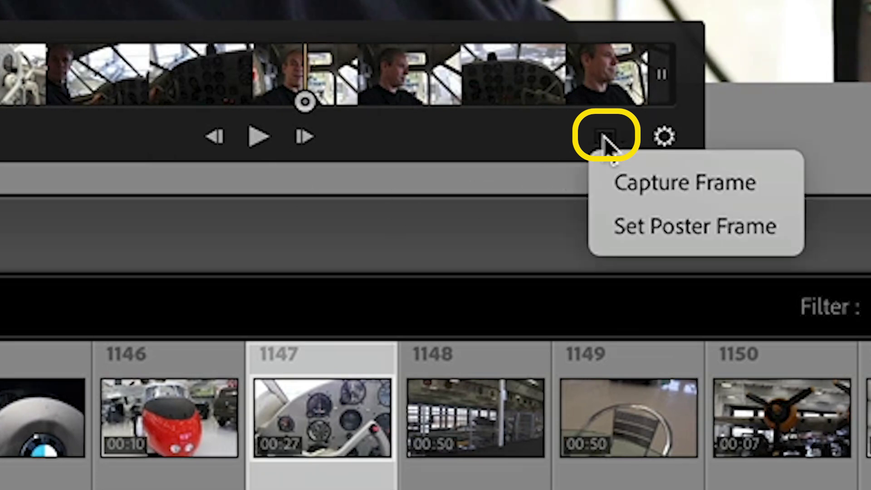
left_click(642, 177)
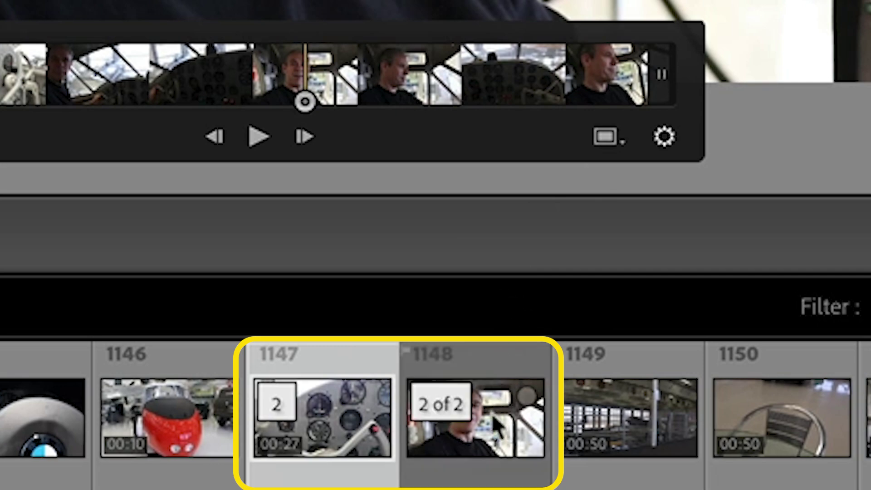
left_click(448, 431)
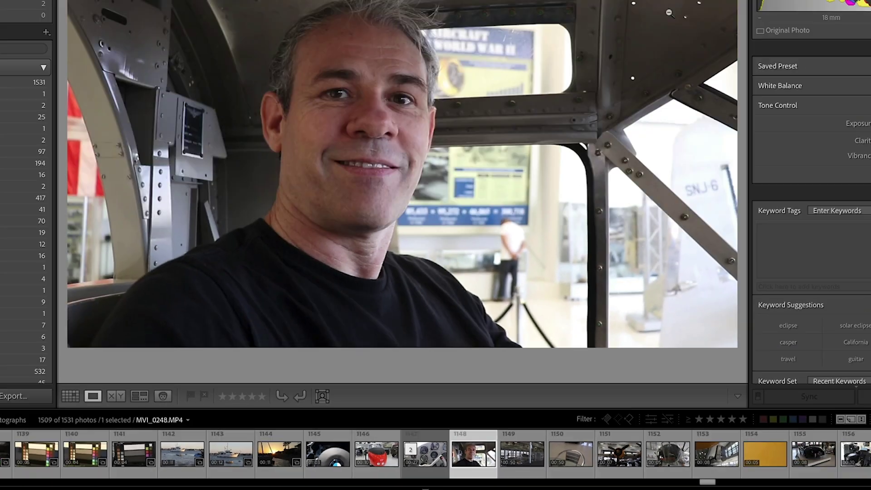
Grade the still with teal shadows and warm midtones and highlights, and set Exposure to +0.40.
left_click(652, 41)
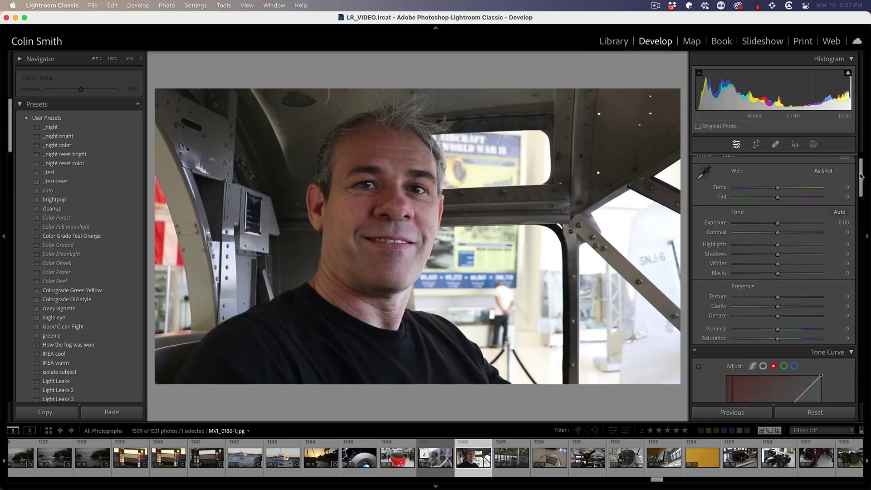
left_click_drag(860, 177, 858, 241)
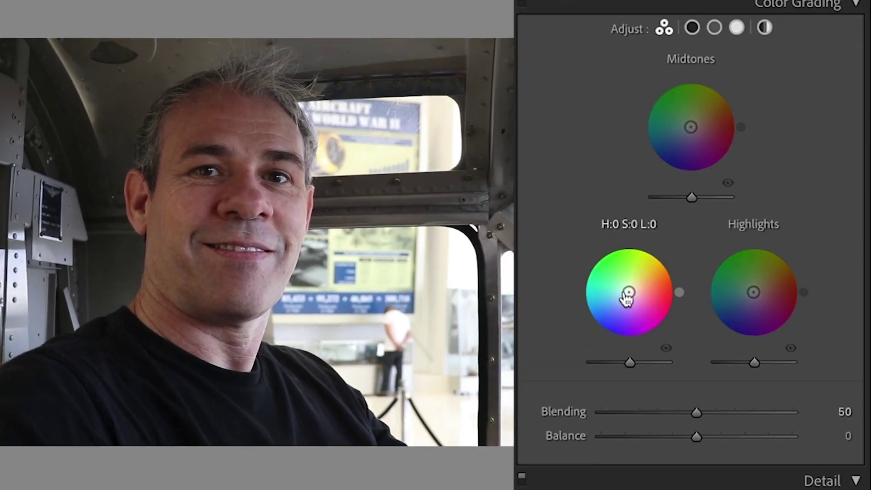
left_click_drag(627, 298, 609, 302)
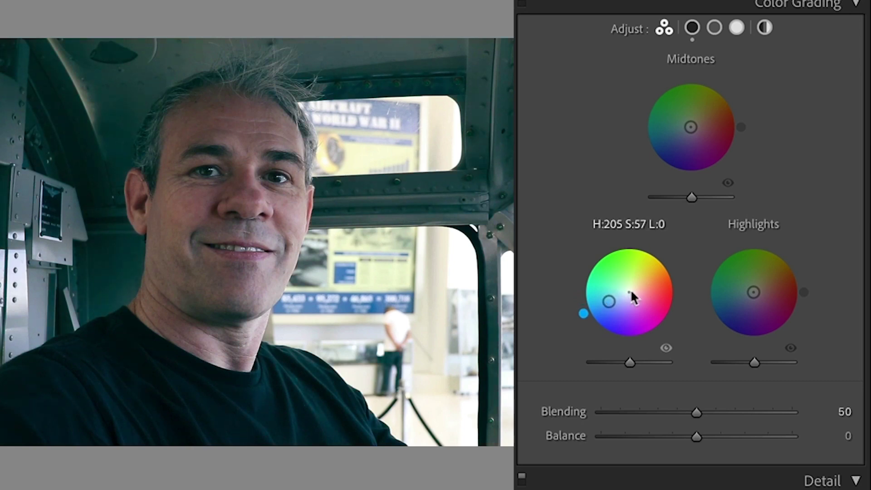
left_click_drag(696, 128, 702, 119)
left_click_drag(753, 293, 754, 288)
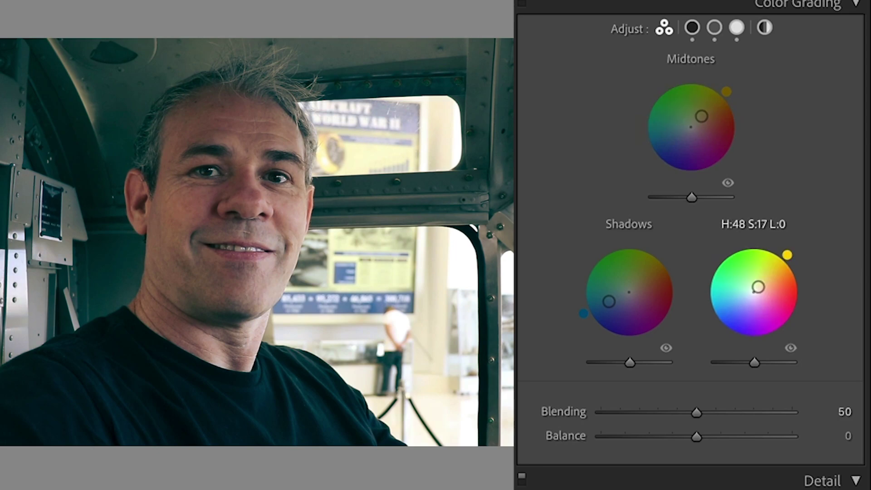
left_click_drag(755, 287, 756, 285)
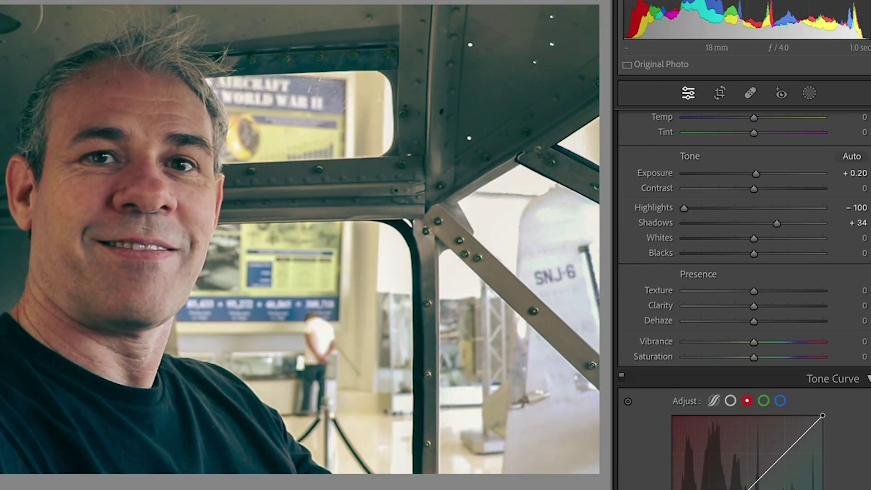
left_click_drag(755, 173, 763, 176)
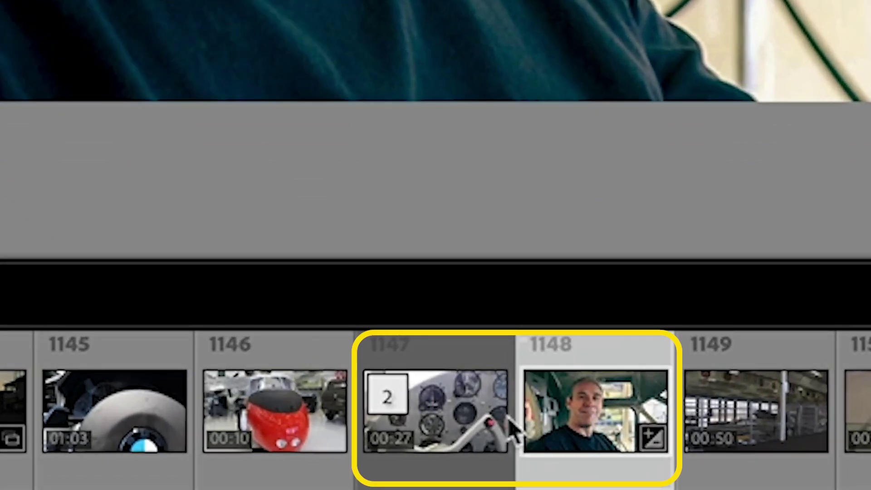
Sync all settings from the still to clip 1147 (MVI_0186.MP4) and view it in Library.
left_click(463, 428, "shift")
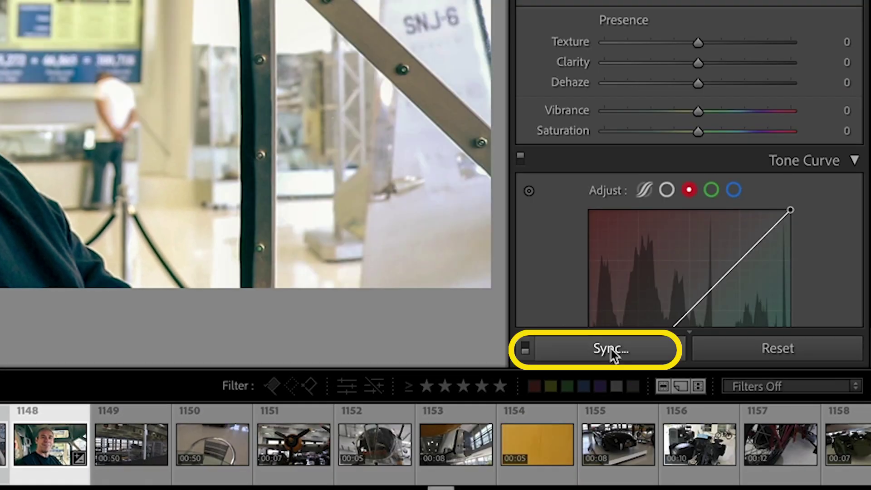
left_click(611, 349)
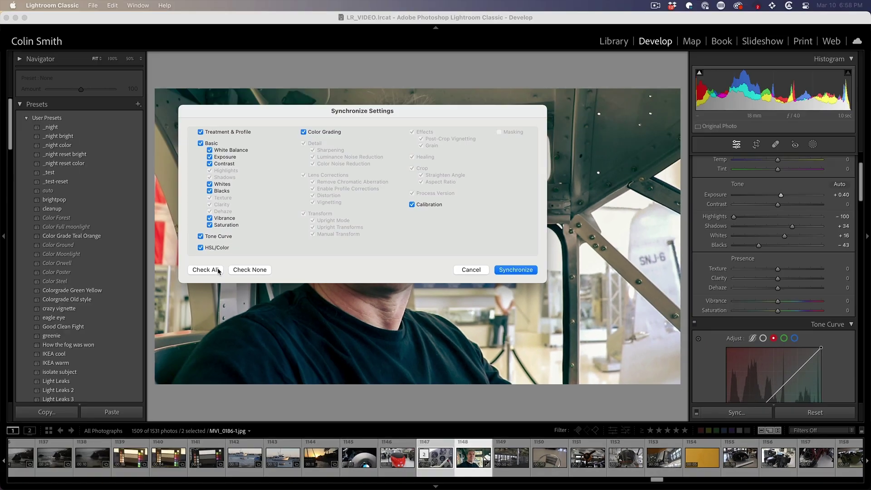
left_click(218, 270)
left_click(525, 271)
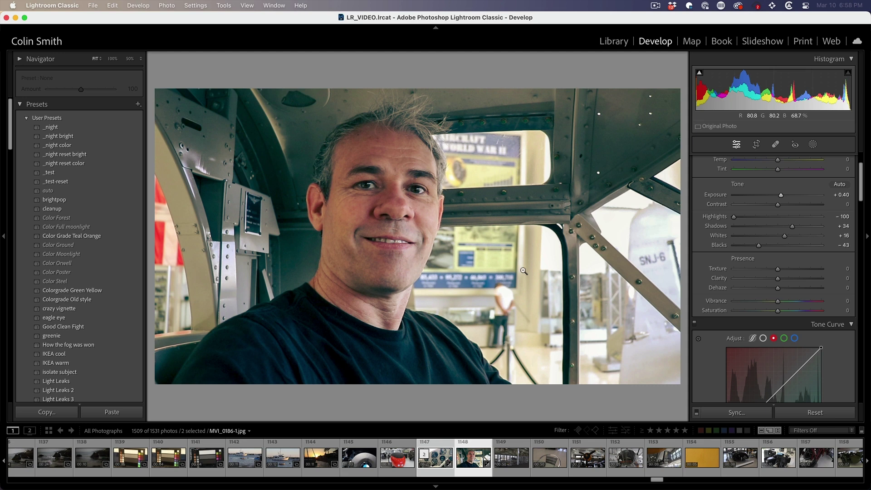
left_click(441, 460)
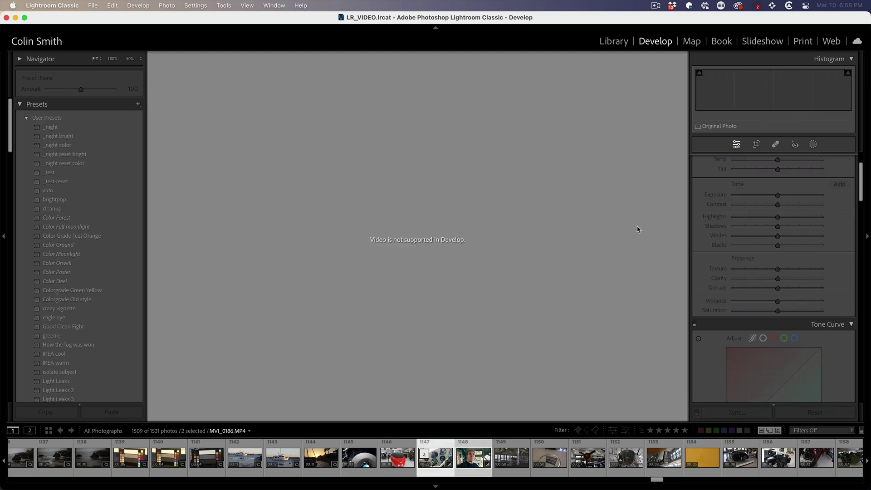
left_click(613, 41)
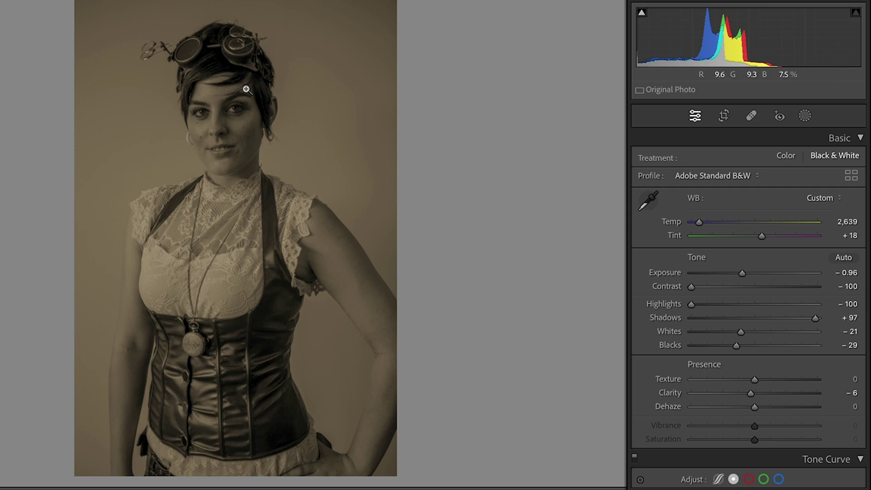
Open the sepia portrait in Photoshop as a Smart Object and open its Camera Raw settings.
right_click(233, 92)
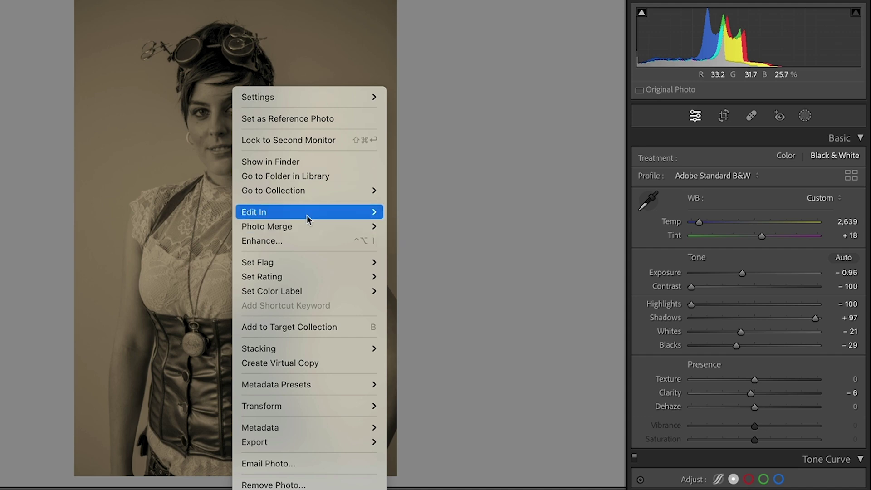
mouse_move(307, 212)
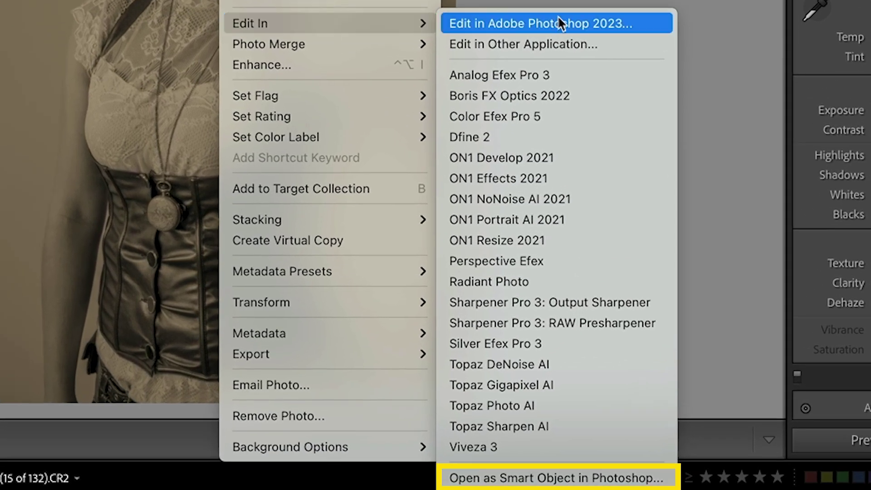
left_click(574, 479)
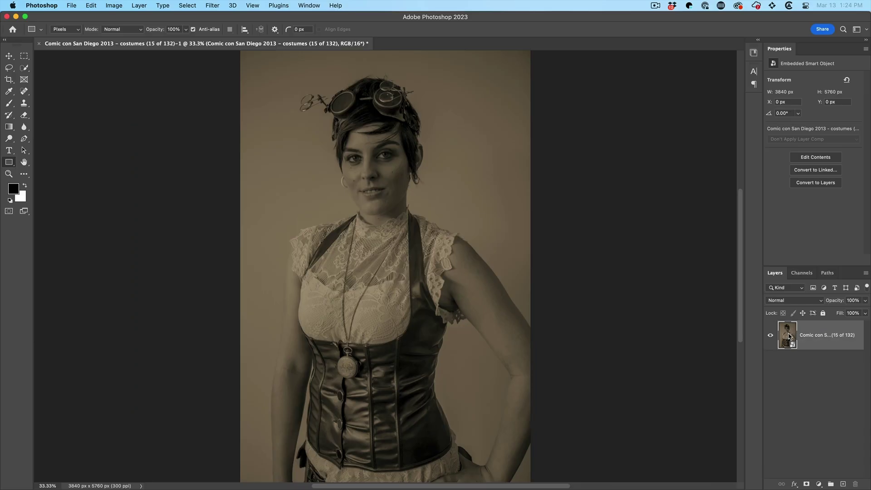
double_click(789, 336)
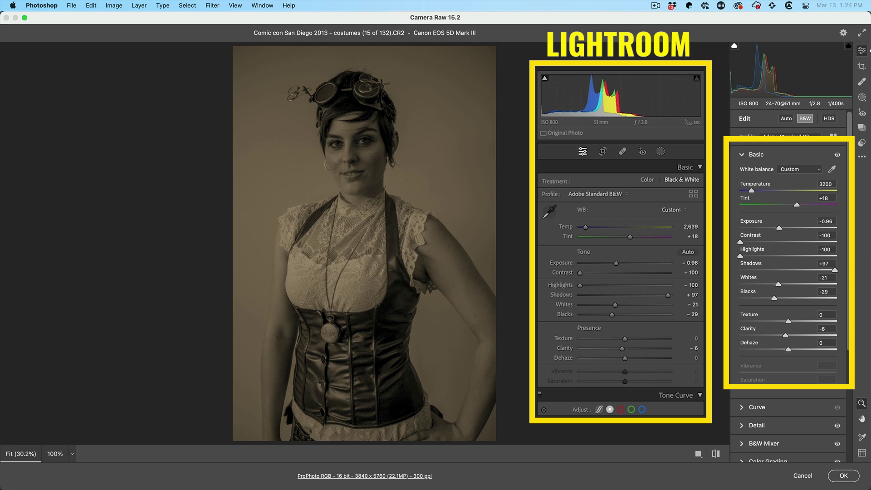
Reset the portrait to its original sepia settings, raise Exposure to −0.70, and apply.
left_click(786, 120)
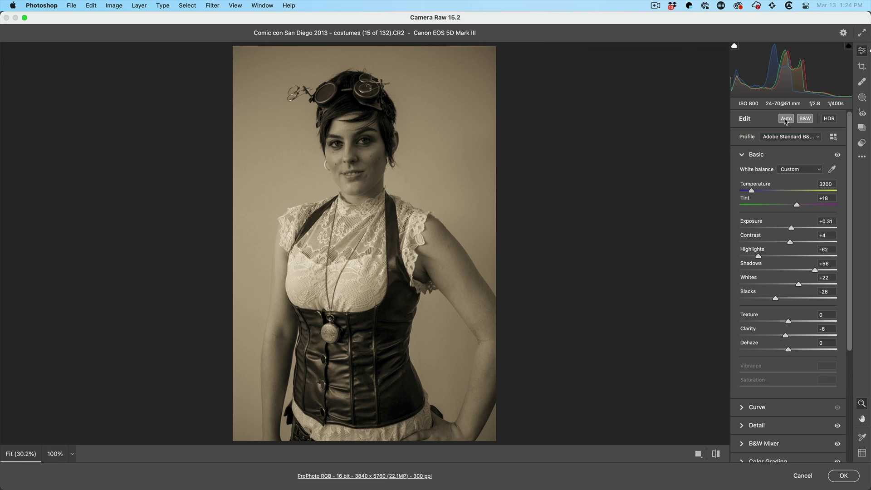
left_click(798, 120)
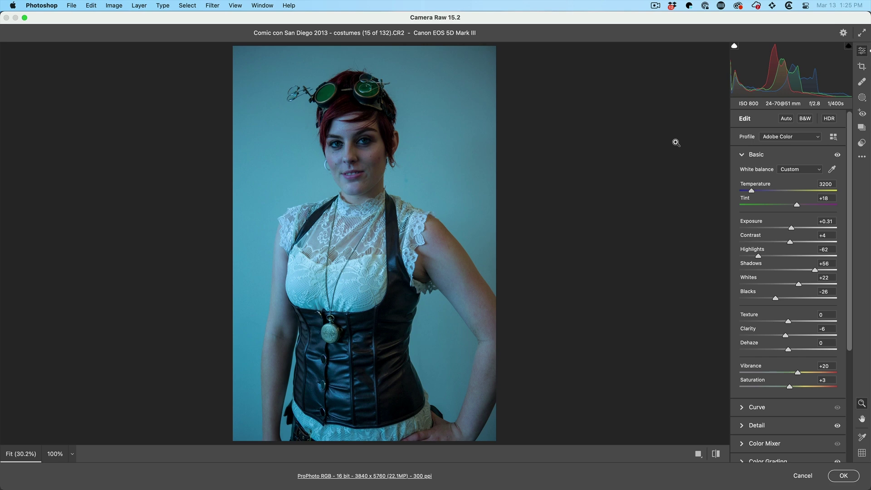
key("alt")
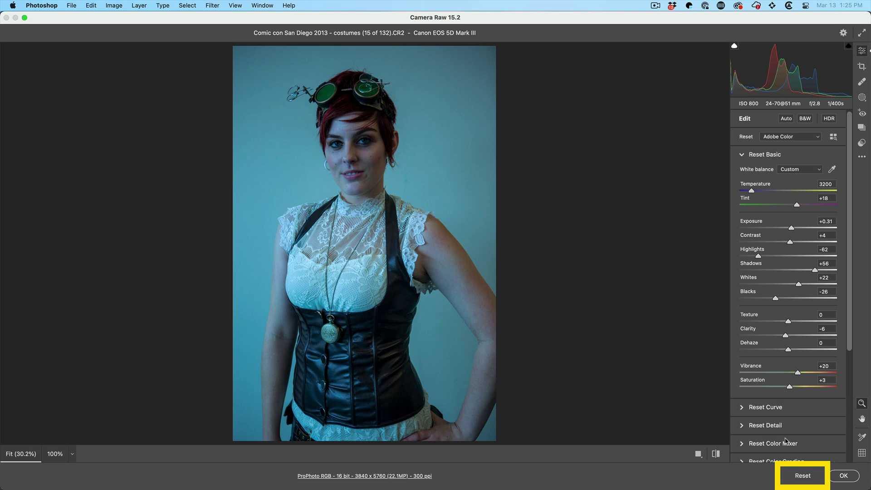
left_click(797, 475)
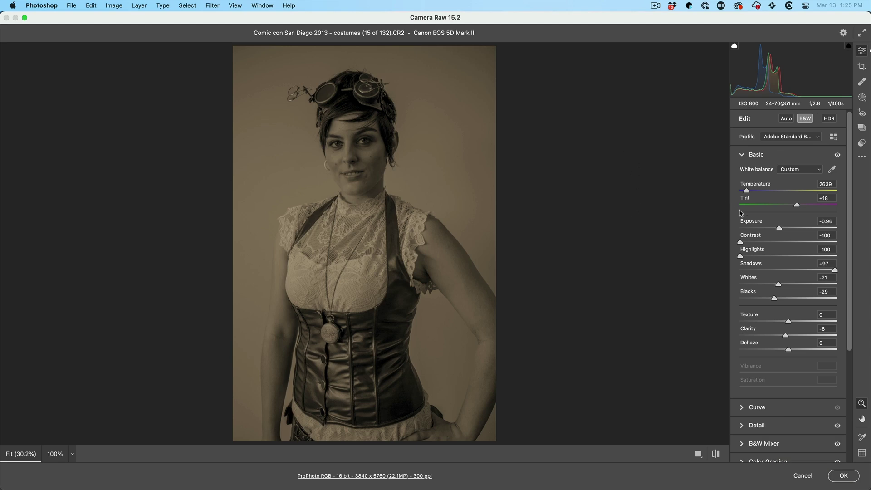
mouse_move(780, 230)
left_mouse_down()
mouse_move(792, 230)
mouse_move(783, 231)
left_mouse_up()
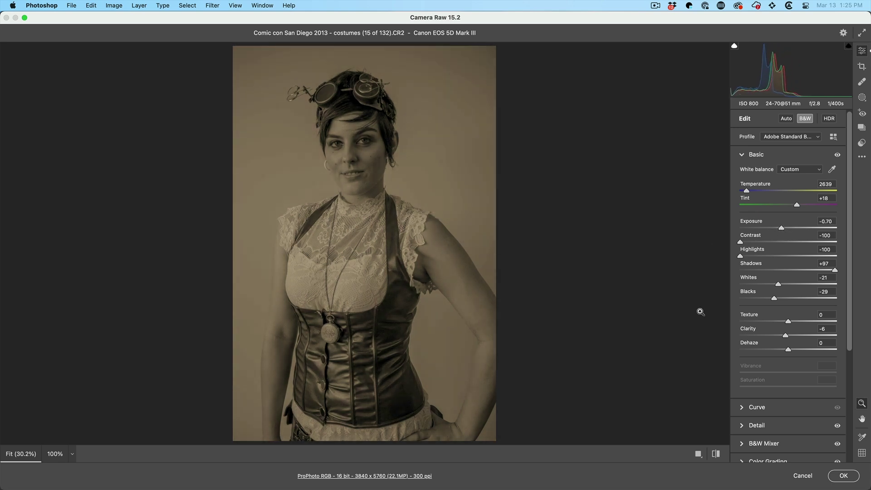
left_click(842, 476)
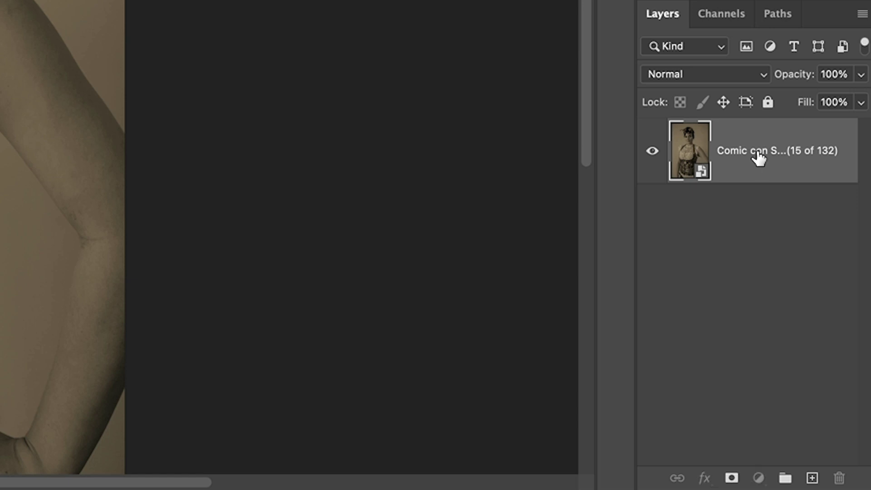
Duplicate the smart object layer and set the copy to Overlay blending.
left_click_drag(756, 157, 812, 476)
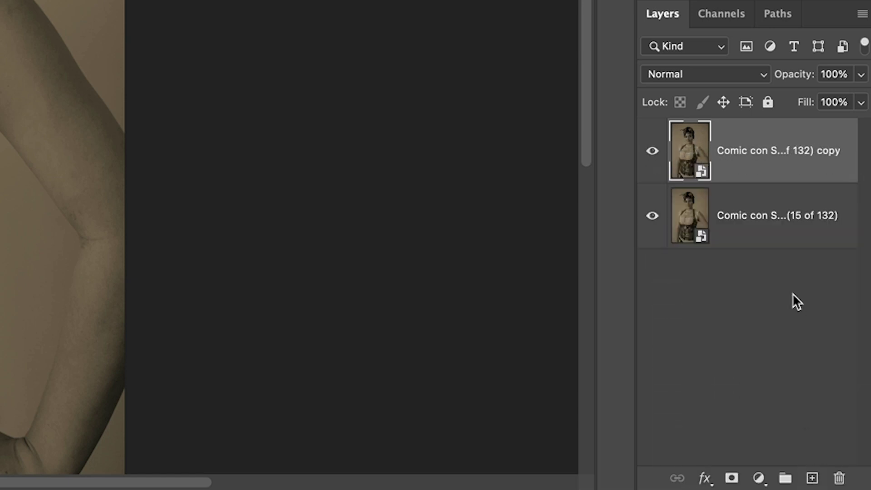
left_click(696, 78)
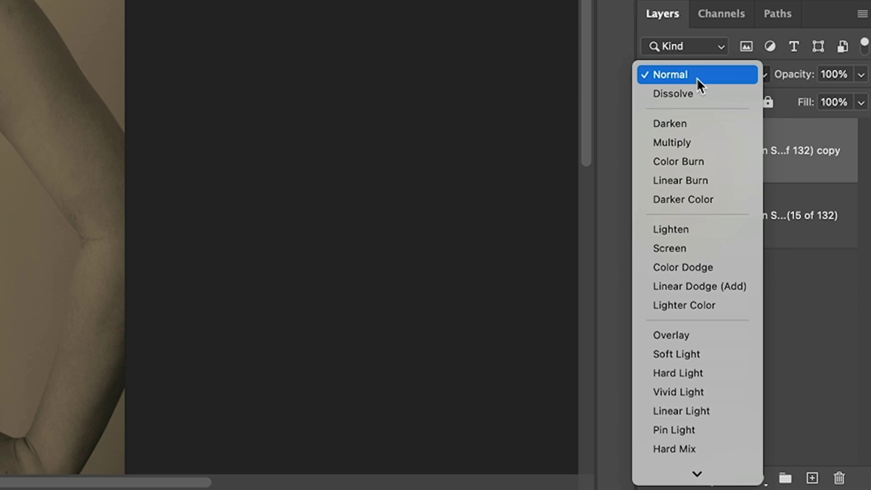
left_click(708, 336)
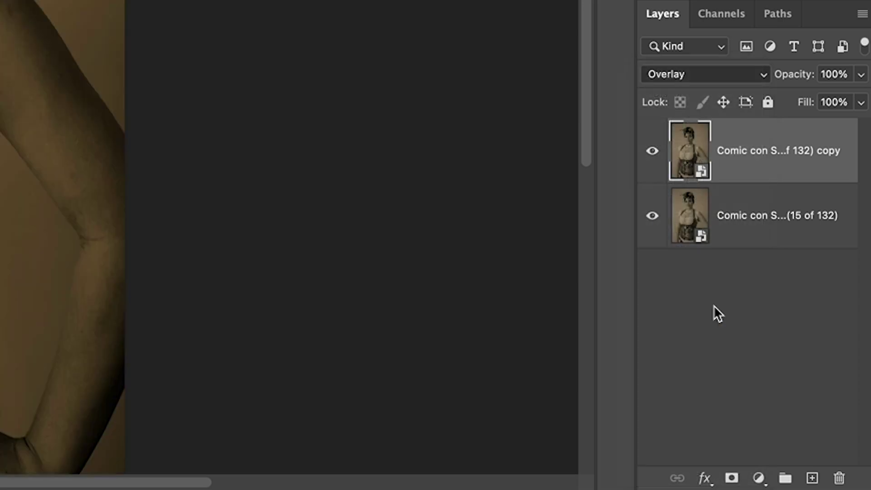
Apply a Gaussian Blur to the overlay copy layer.
left_click(213, 5)
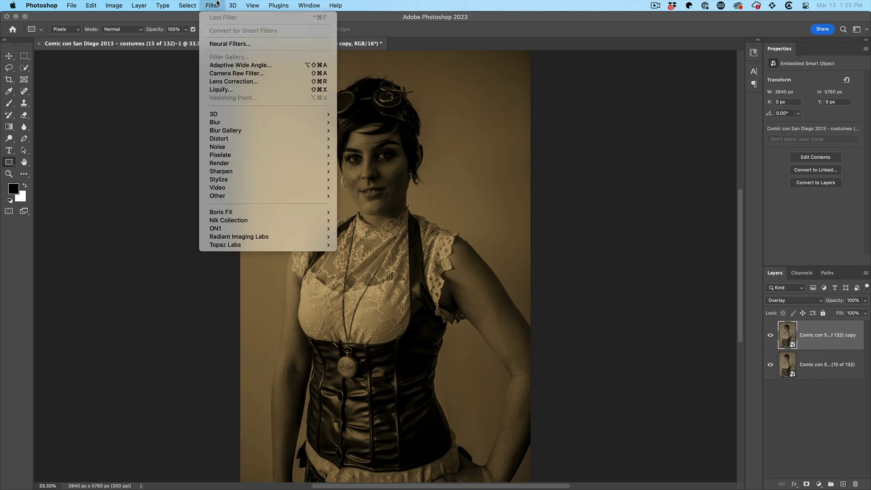
mouse_move(232, 122)
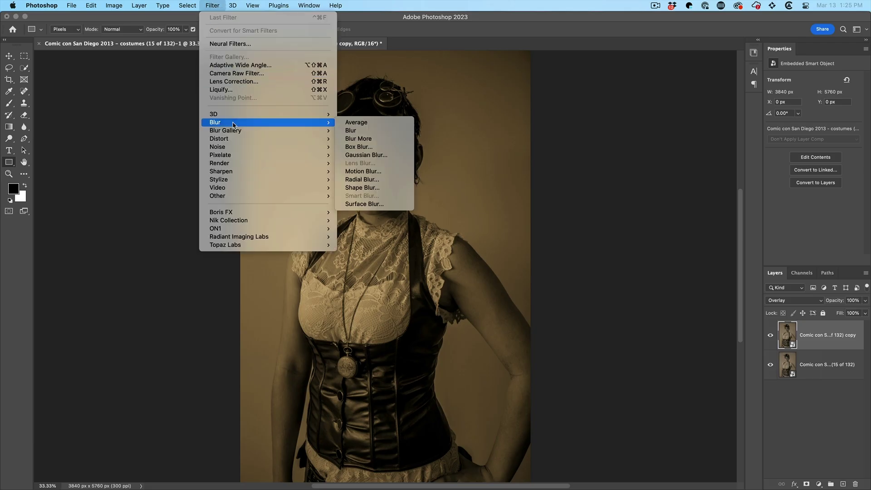
left_click(365, 154)
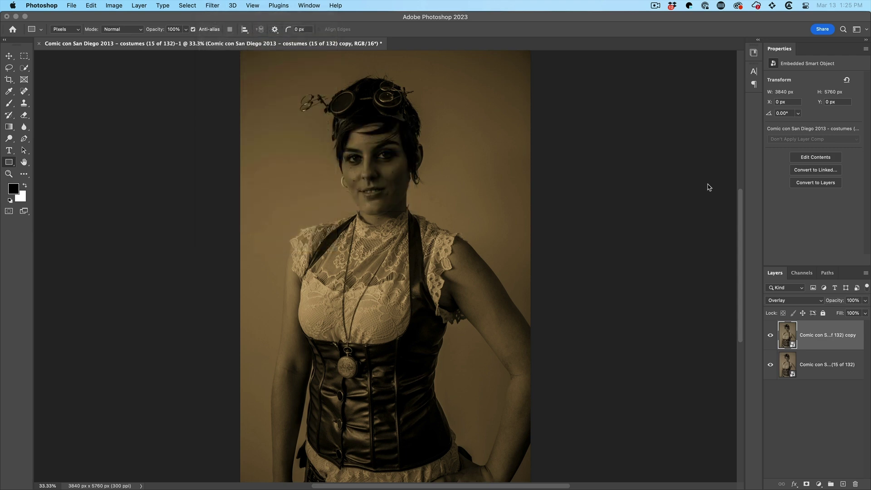
left_click_drag(504, 121, 651, 116)
mouse_move(552, 252)
left_mouse_down()
mouse_move(570, 252)
mouse_move(551, 253)
mouse_move(560, 253)
left_mouse_up()
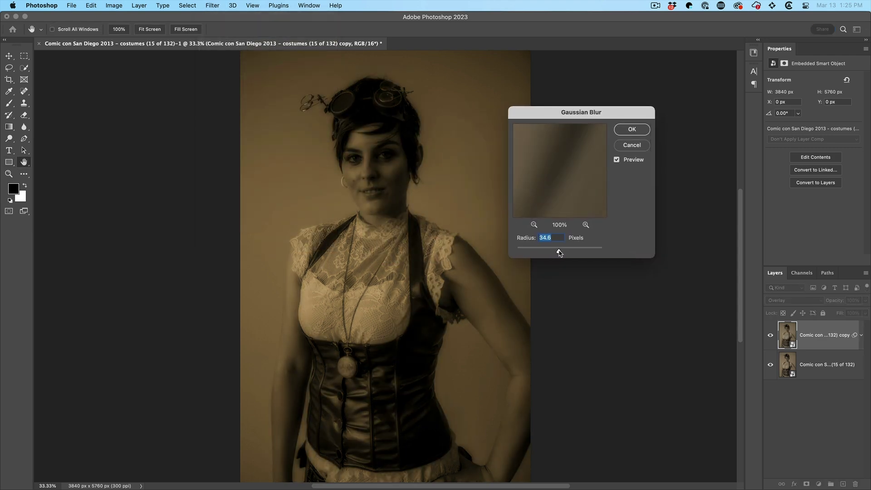
left_click(632, 130)
Set the overlay copy layer's opacity to 55% and save the document.
left_click_drag(836, 304, 711, 297)
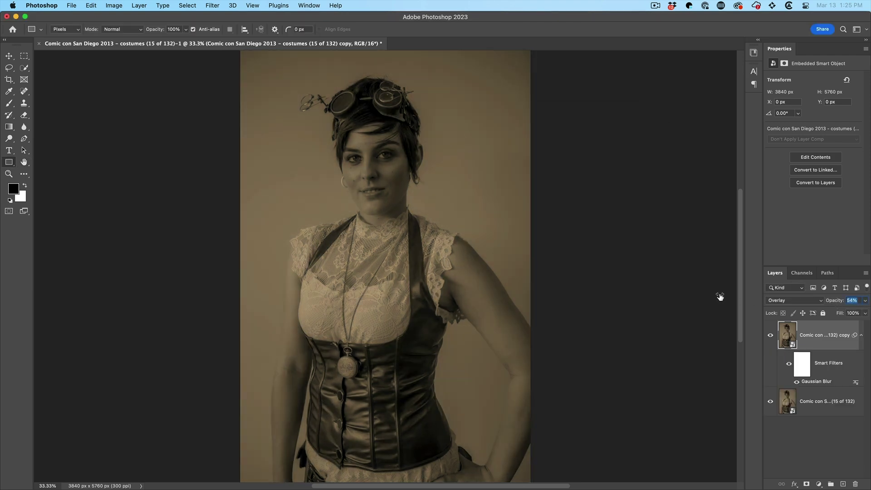
left_click_drag(721, 296, 715, 296)
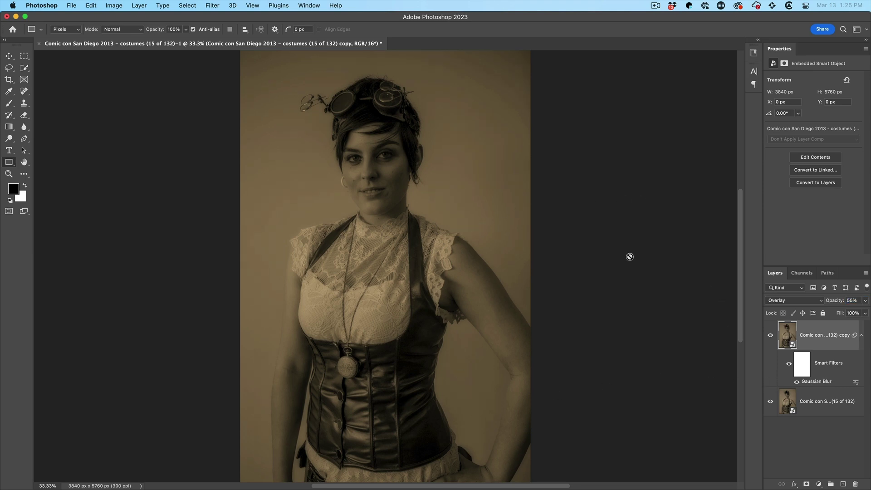
key("super+s")
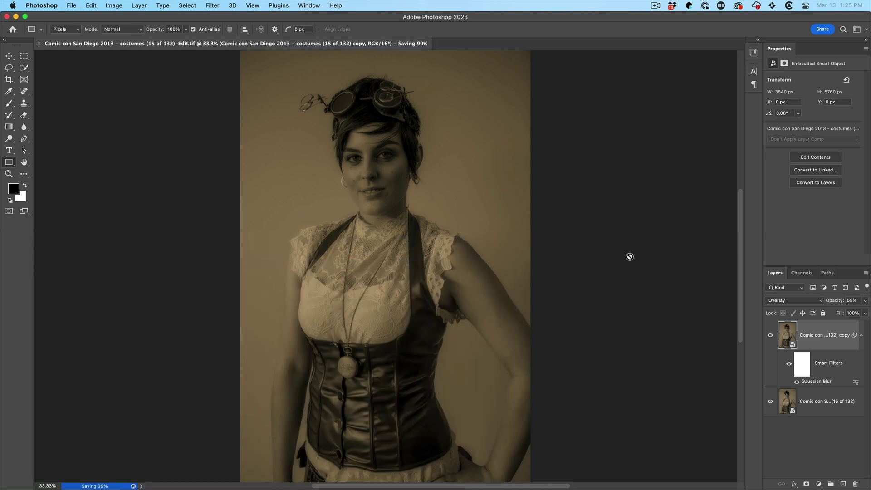
Return to Lightroom Classic and select the saved -Edit.tif version in the filmstrip.
key("super+Tab")
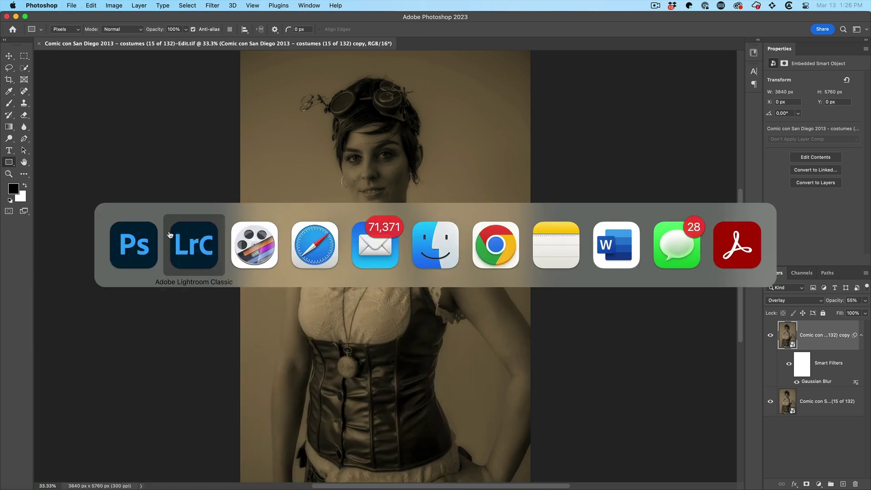
left_click(180, 236)
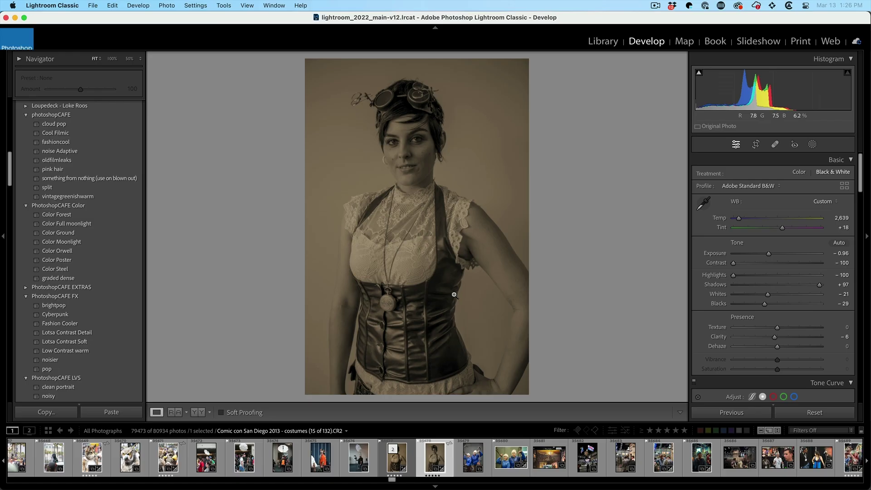
key("Left")
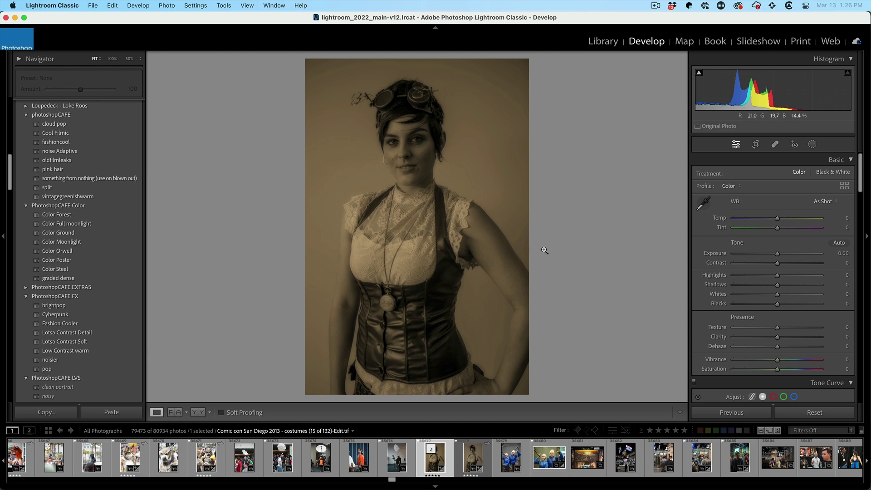
right_click(434, 462)
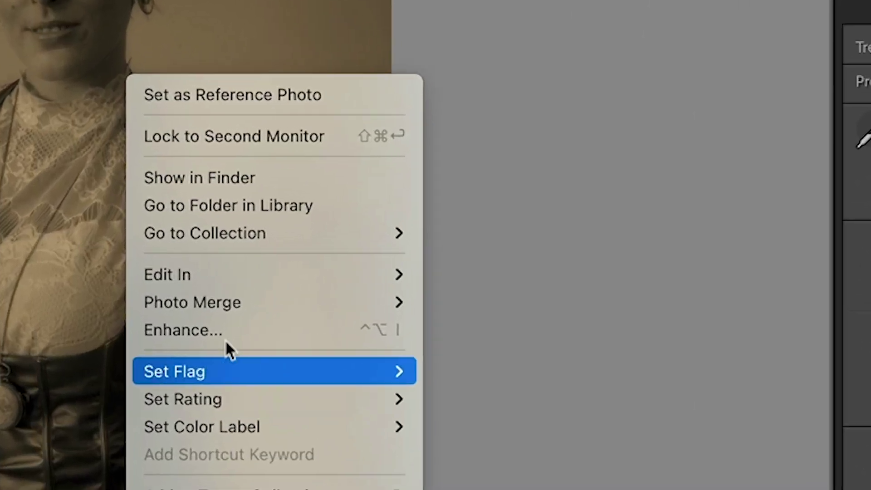
Edit the original -Edit.tif in Photoshop 2023 and select its bottom smart object layer.
mouse_move(470, 256)
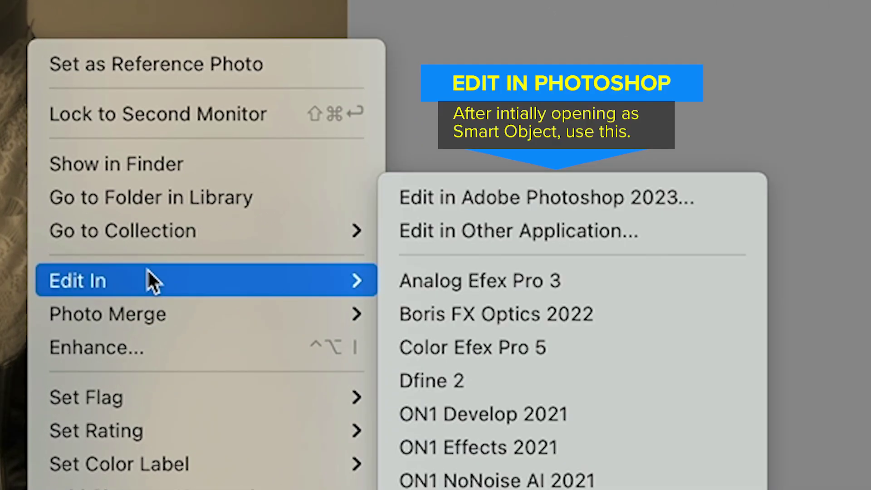
left_click(537, 204)
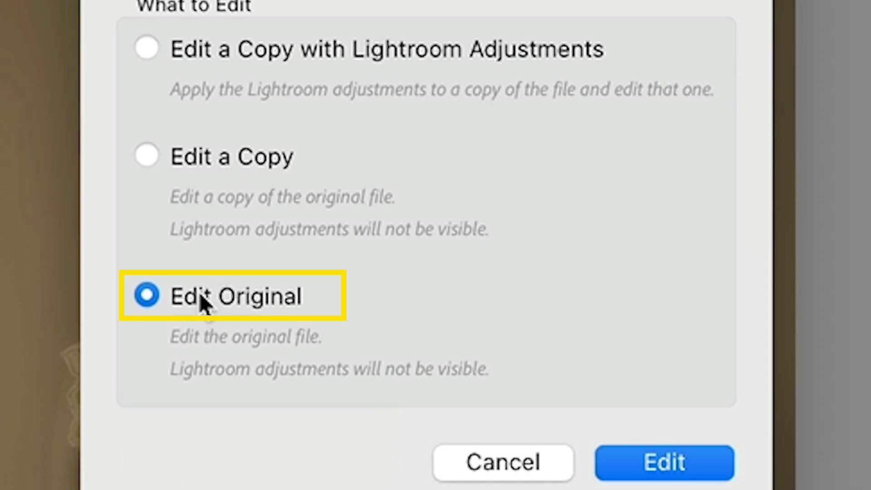
left_click(664, 462)
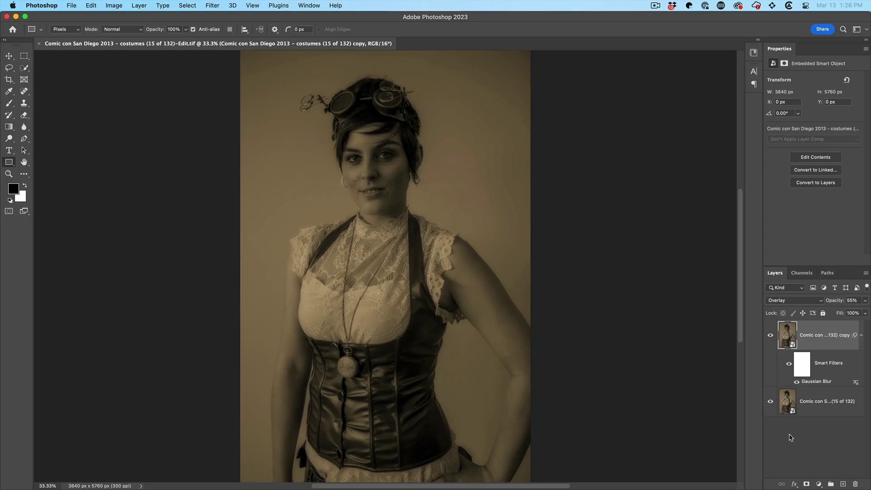
left_click(787, 401)
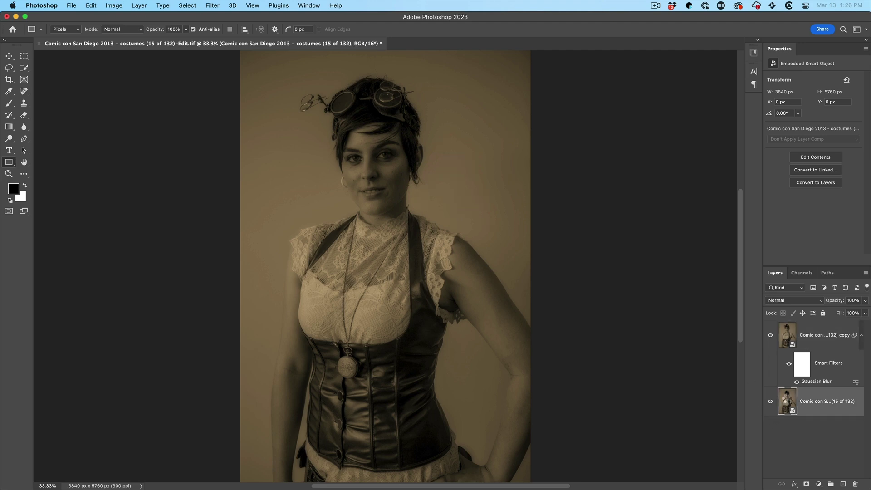
Retone the smart object from sepia to cool green, save, and return to Lightroom Classic.
double_click(787, 401)
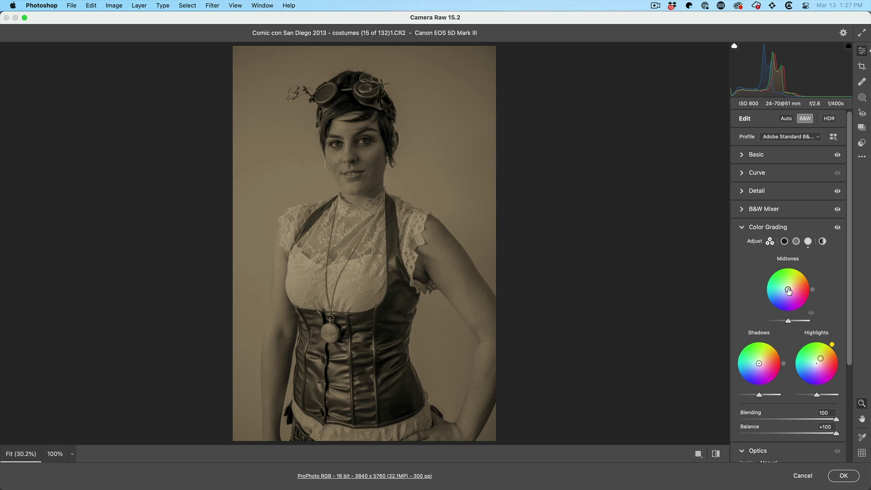
key("super+z")
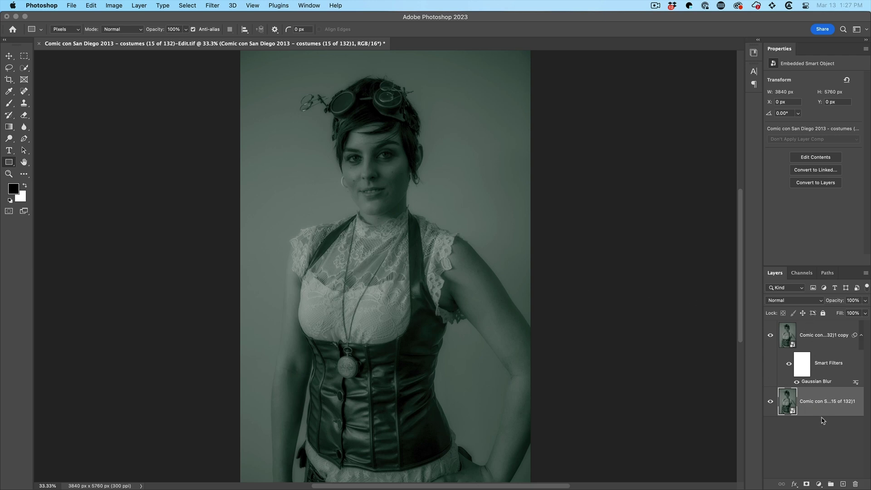
key("super+s")
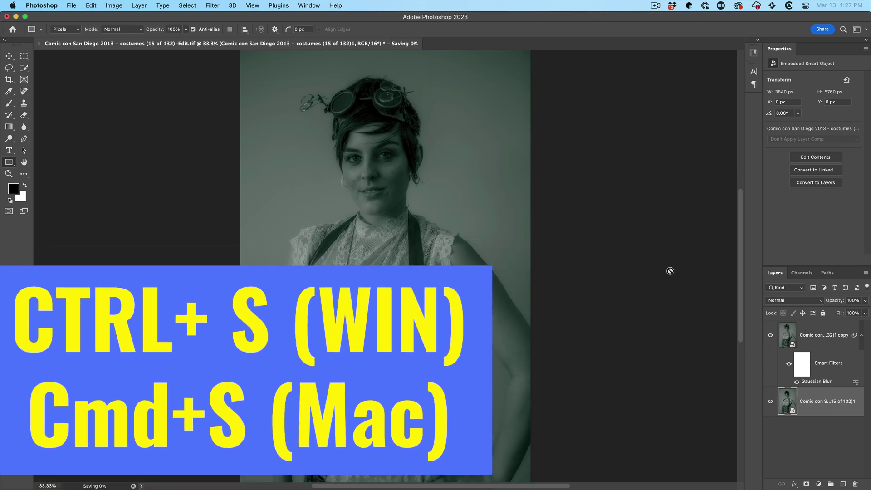
key("super+Tab")
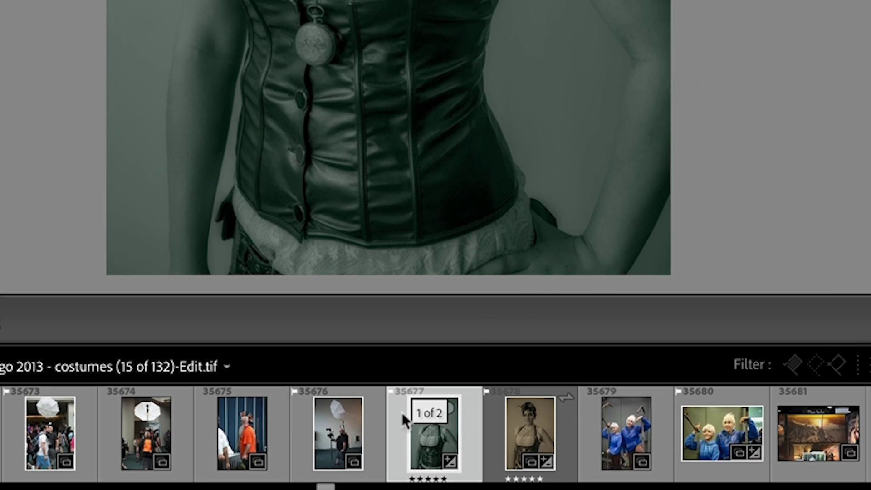
Reopen the green-toned photo's original file in Photoshop.
right_click(425, 444)
mouse_move(360, 279)
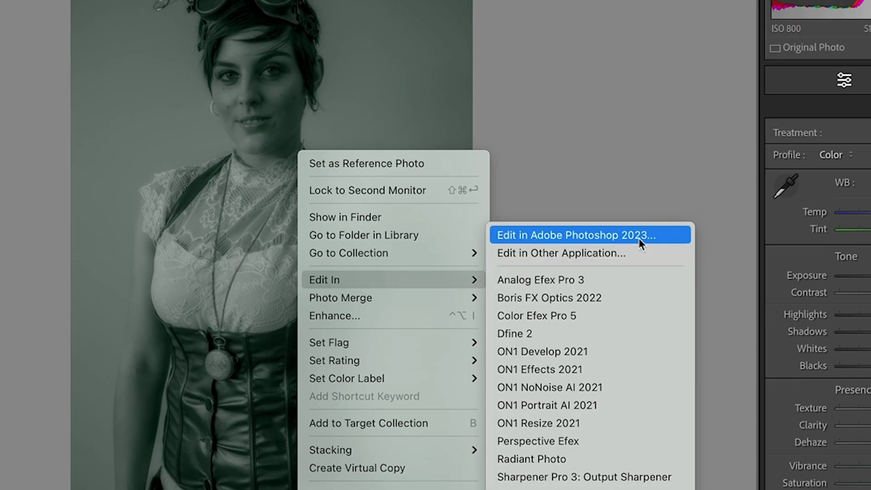
left_click(639, 238)
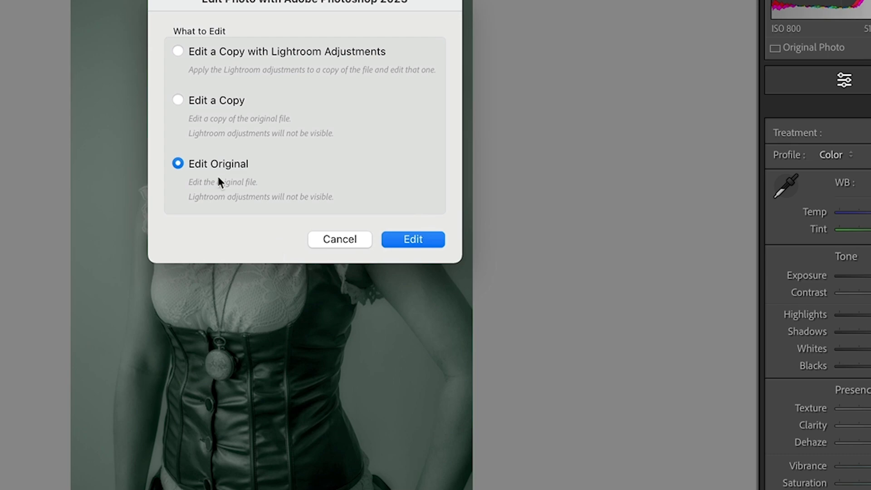
left_click(424, 239)
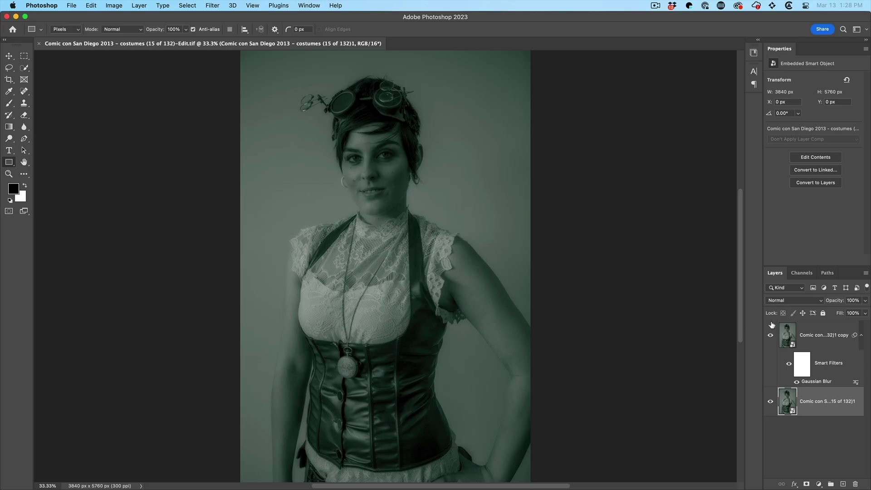
In Camera Raw, turn off B&W, apply Auto tone, and warm Temperature to 6400.
double_click(789, 407)
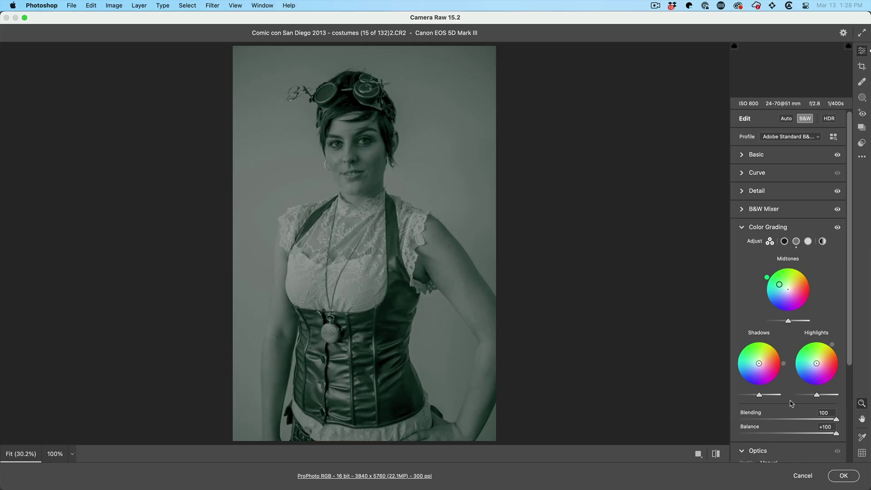
left_click(743, 155)
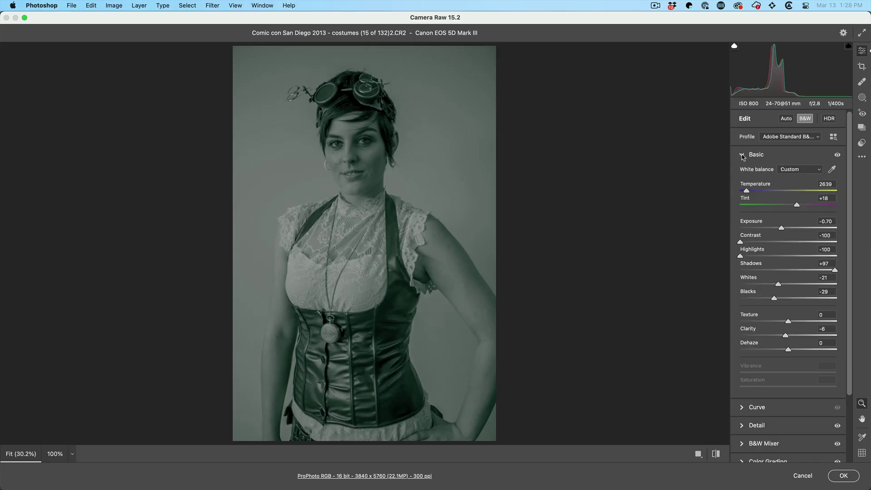
left_click(806, 119)
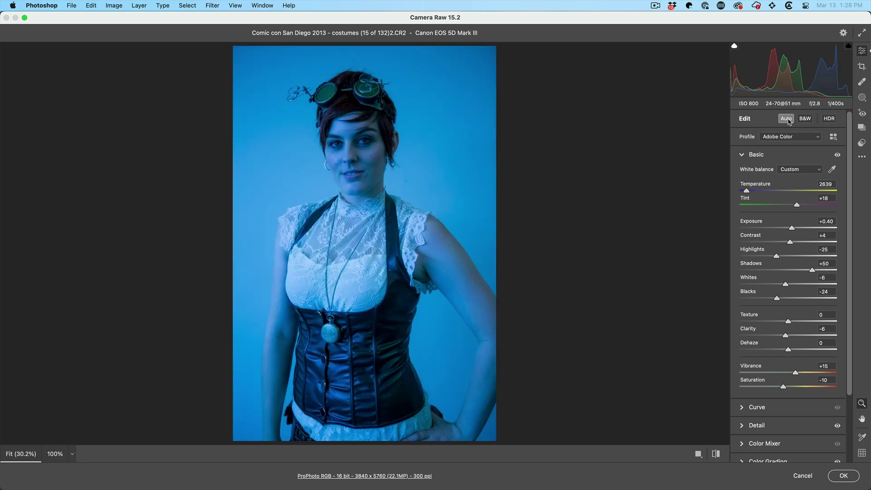
left_click(786, 118)
left_click_drag(746, 190, 783, 191)
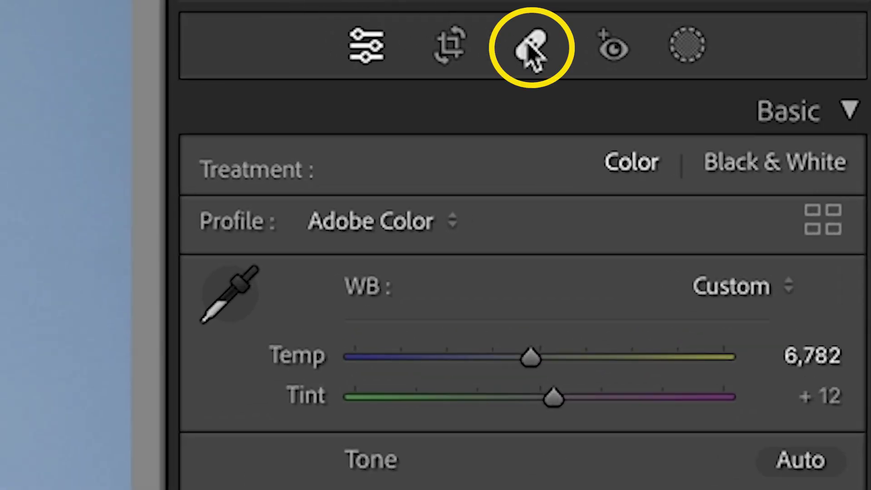
Switch to the Spot Removal tool on the jet formation photo.
left_click(534, 53)
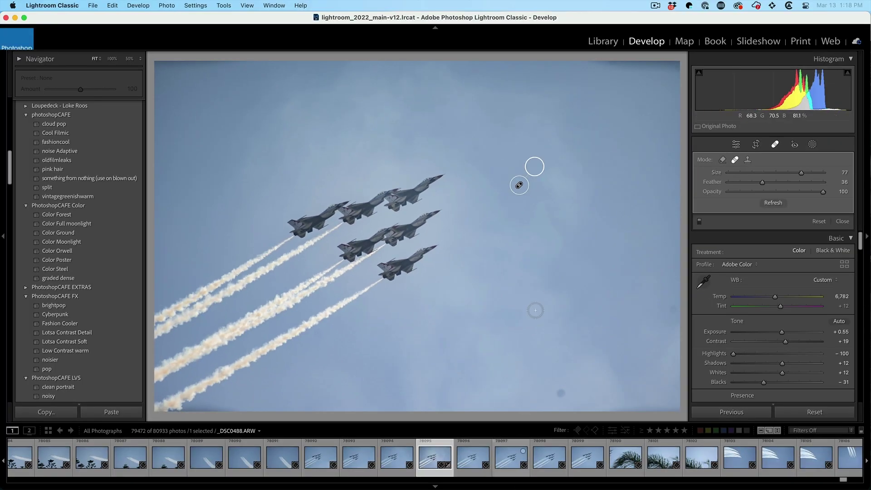
Show the toolbar, raise the Visualize Spots threshold, and heal a first sky dust speck.
key("t")
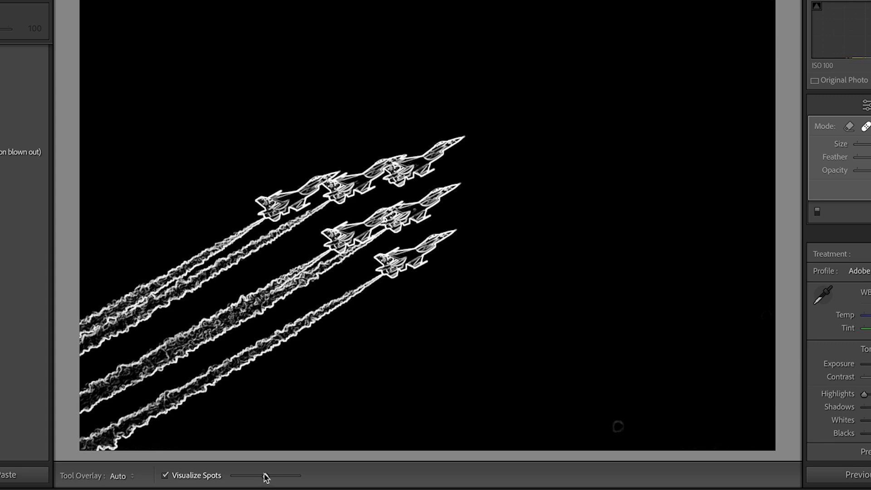
left_click_drag(266, 476, 296, 475)
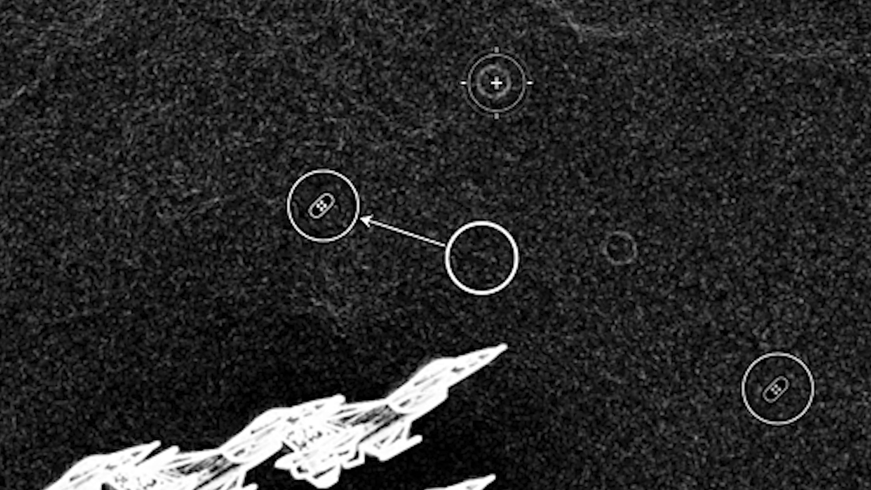
left_click(496, 82)
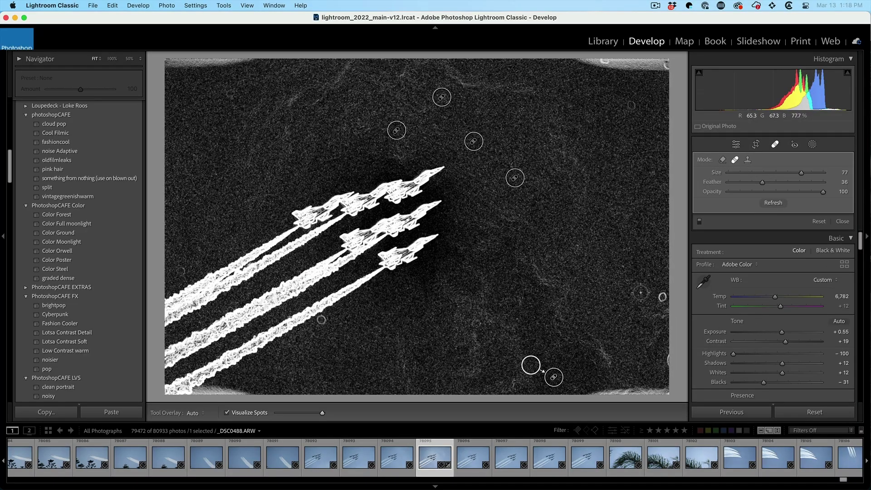
Heal dust specks near the right edge and lower sky, then turn off visualization.
left_click(662, 297)
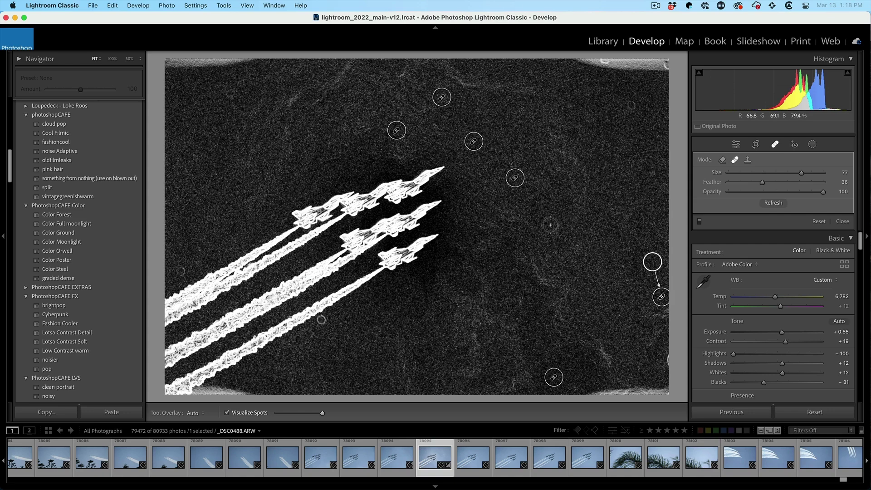
left_click(322, 321)
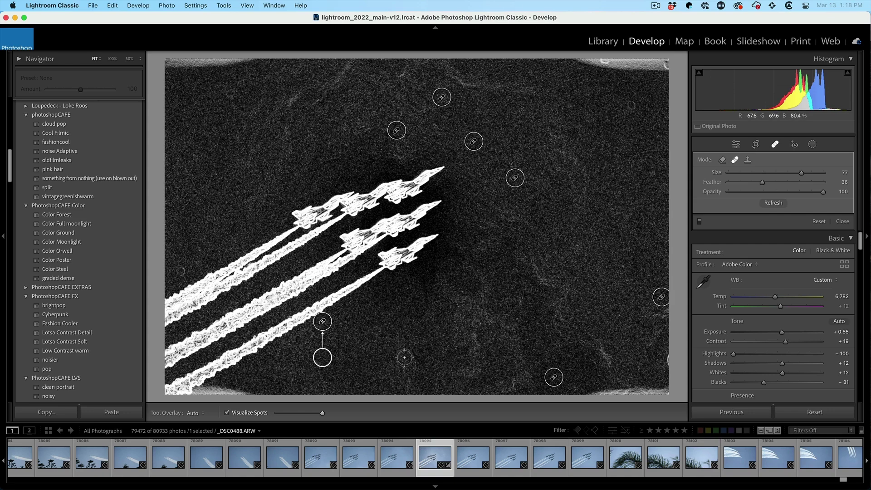
left_click(227, 412)
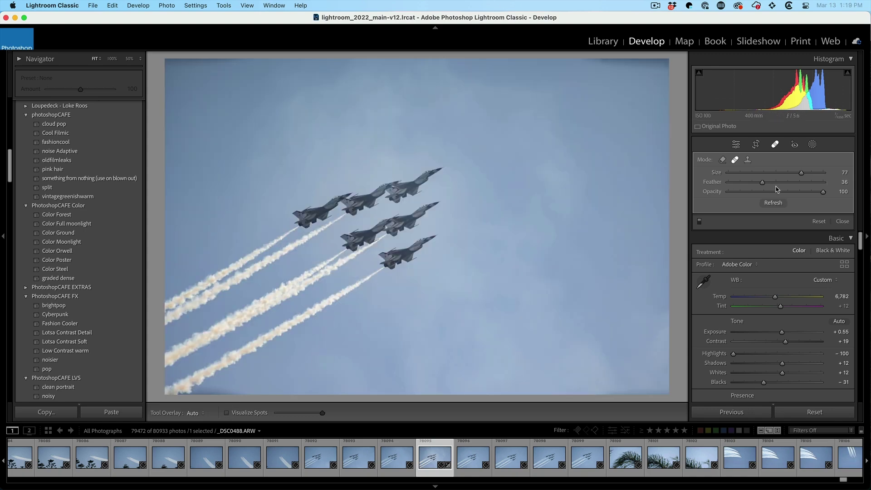